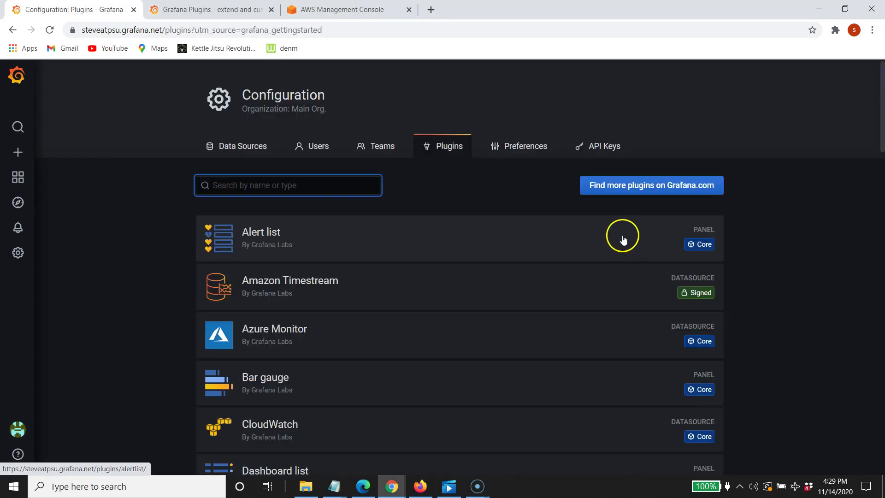
Open Configuration > Plugins from the Grafana Cloud home page sidebar.
click(233, 185)
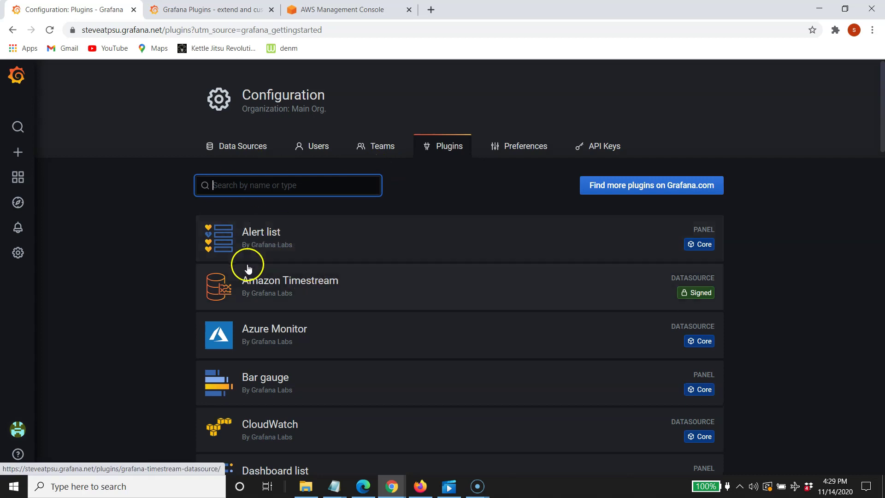
click(332, 298)
Filter the Grafana.com plugin catalogue down to the Amazon Timestream plugin with a 'timestream' search.
click(212, 10)
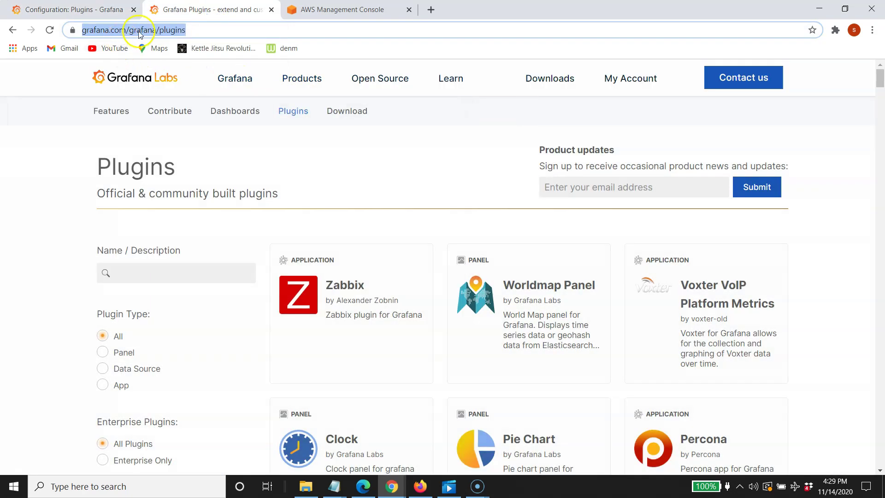
click(153, 275)
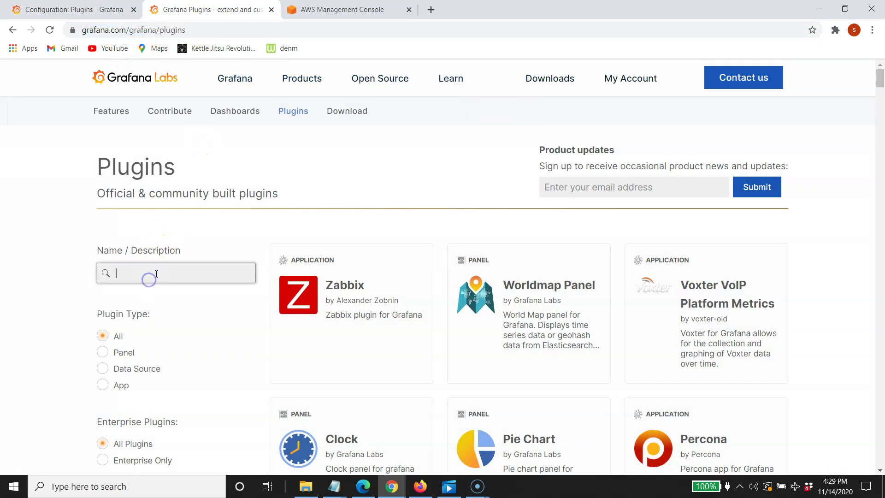
click(150, 266)
text(timestream)
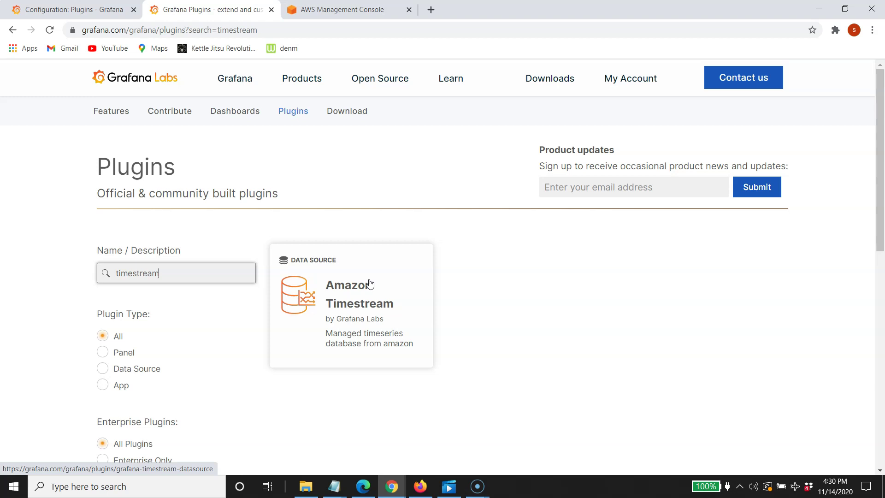
click(318, 10)
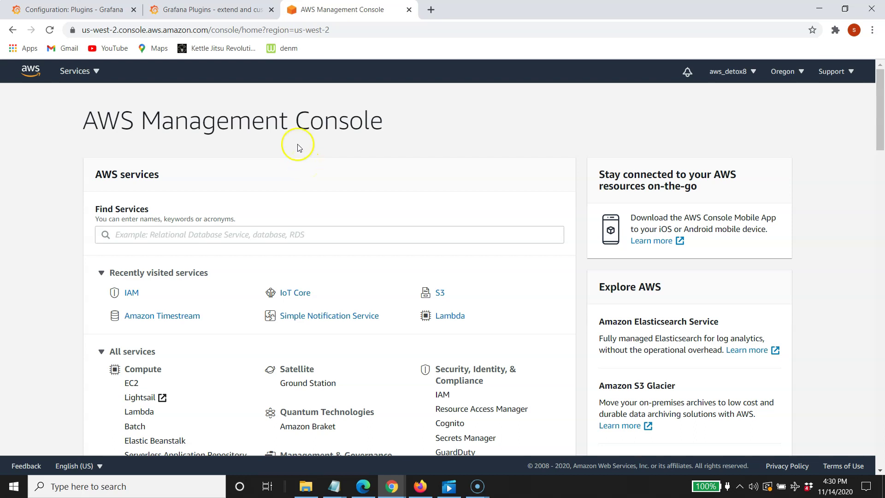
Go from IAM to its Users list and begin adding a new user.
click(134, 293)
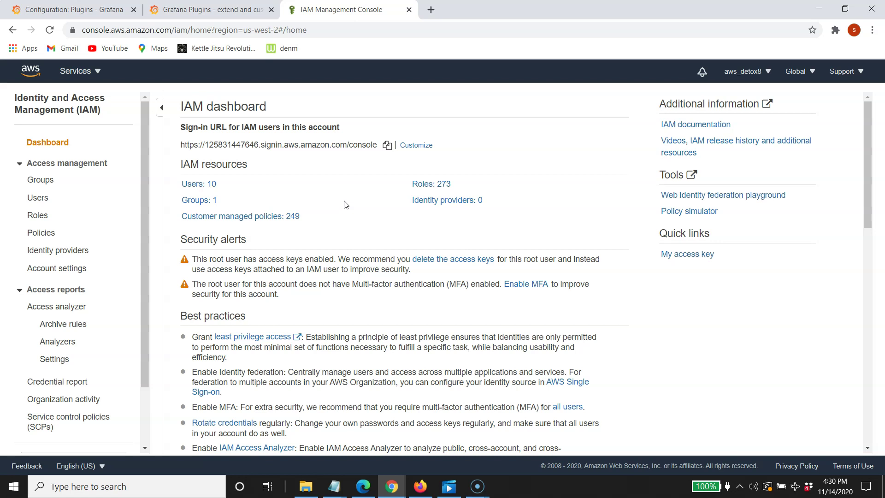
click(347, 204)
click(38, 198)
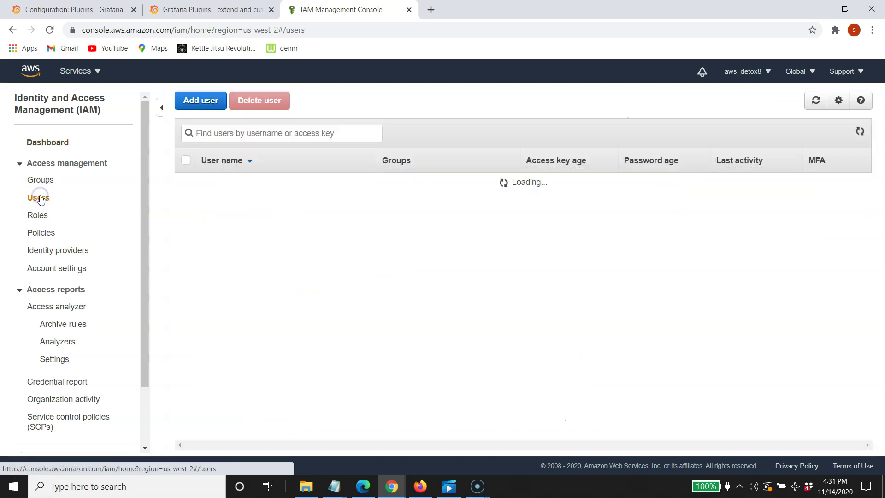
click(202, 101)
Name the user 'timestreamsuer' with programmatic and console access, no forced password reset, then continue to permissions.
click(341, 189)
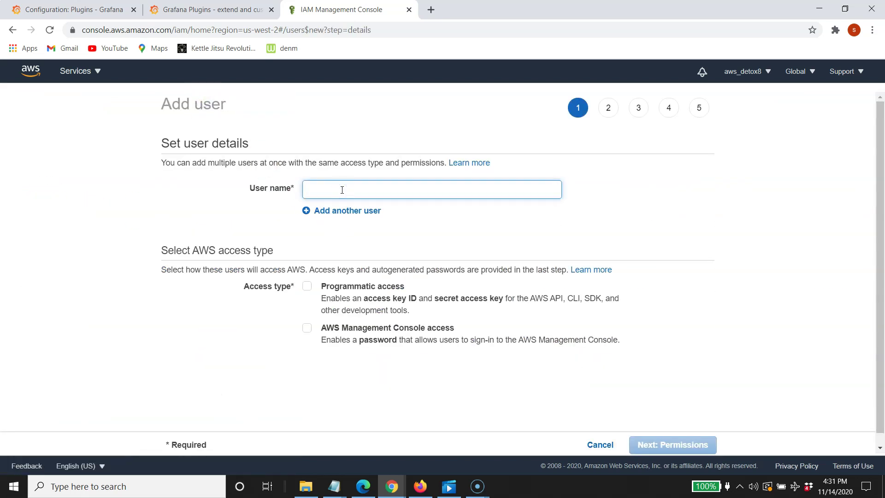
text(time)
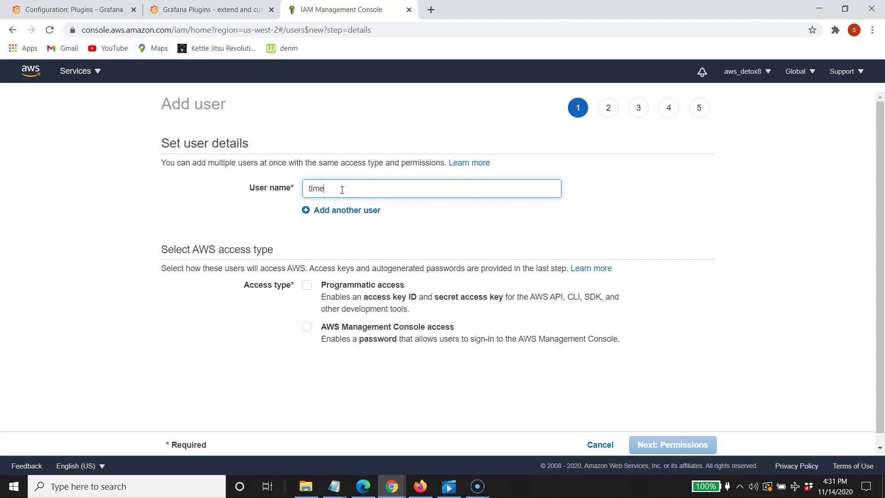
text(streamsuer)
click(307, 290)
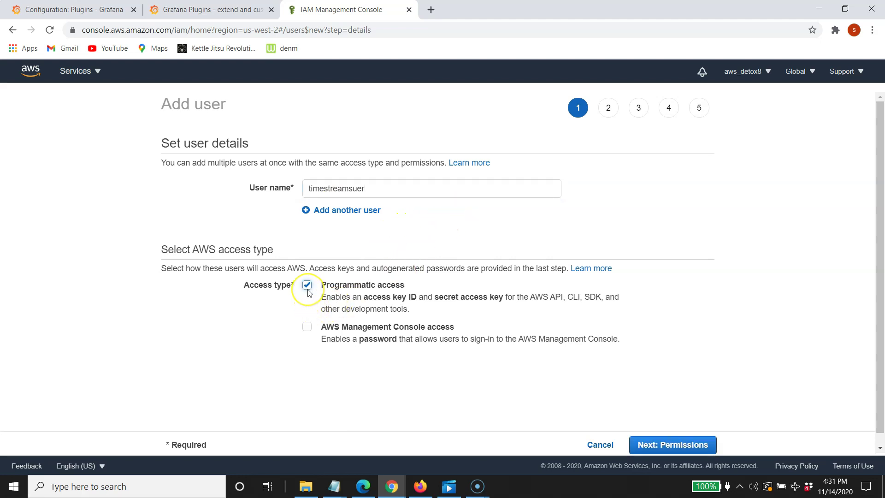
double_click(308, 328)
click(307, 327)
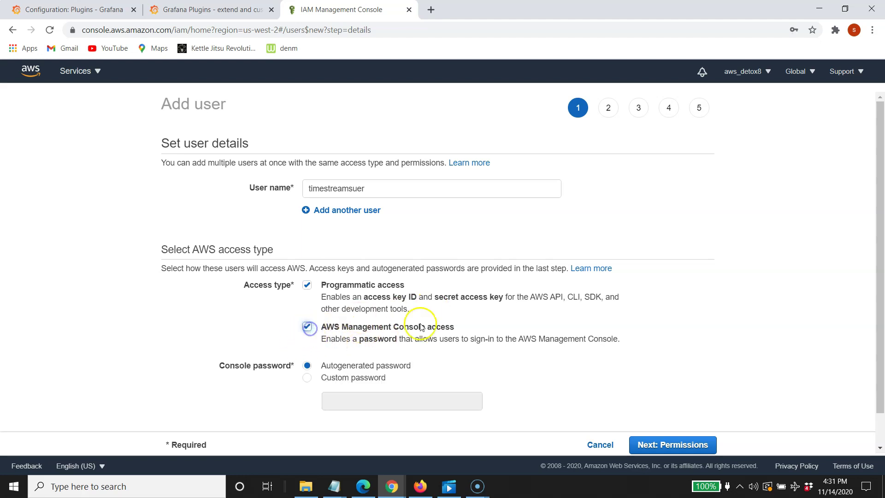
scroll(585, 248, down, 1)
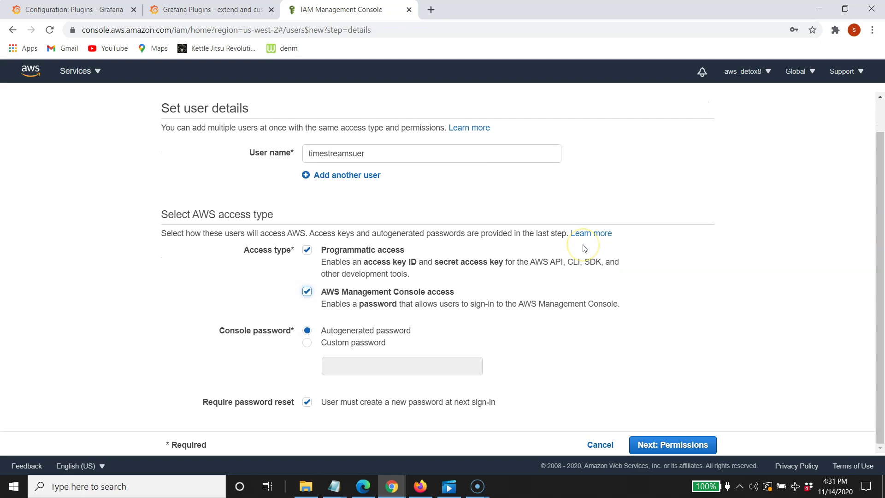
click(307, 402)
click(646, 444)
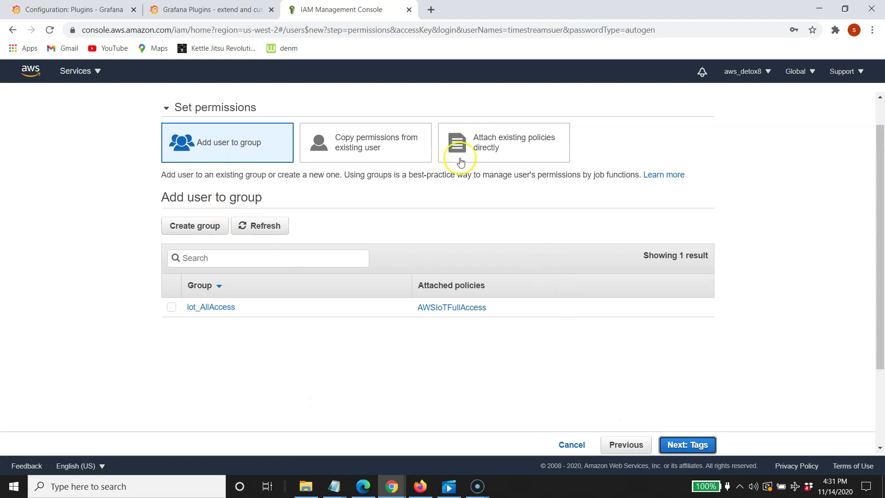
Attach the AmazonTimestreamFullAccess policy directly, skip tags, and continue to the review step.
click(501, 152)
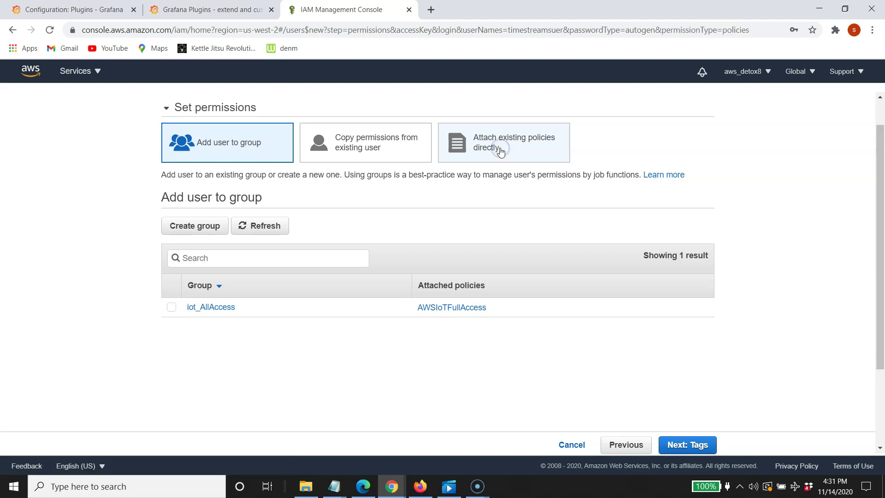
click(271, 213)
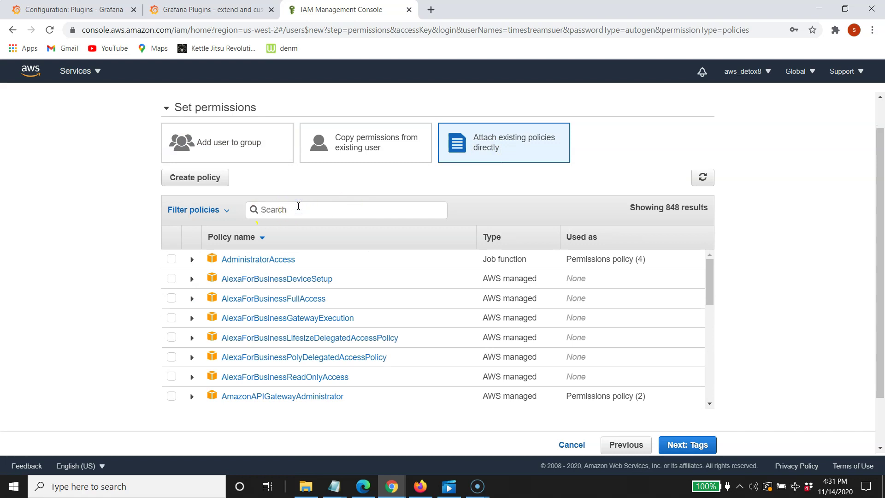
text(timestream)
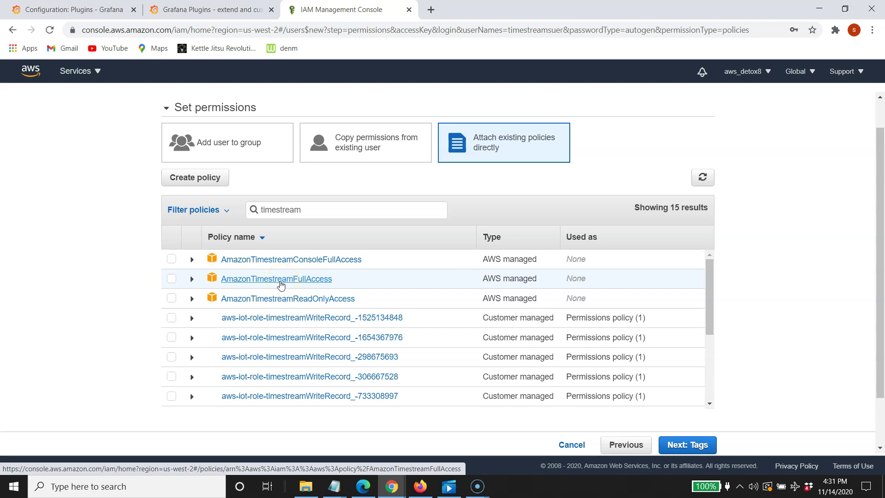
click(172, 278)
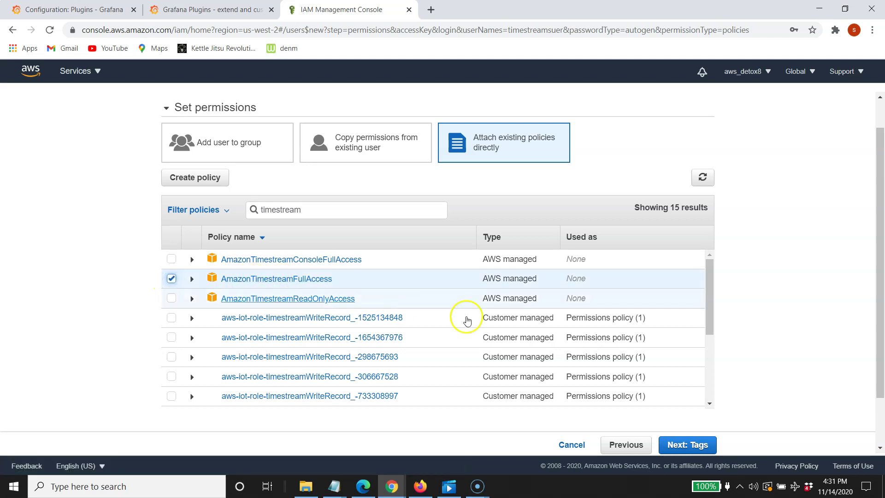
scroll(522, 329, down, 5)
click(692, 445)
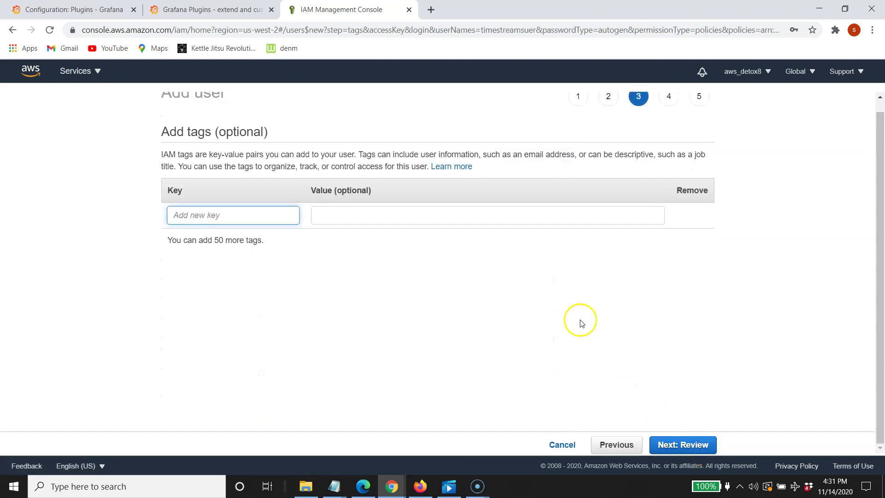
click(679, 445)
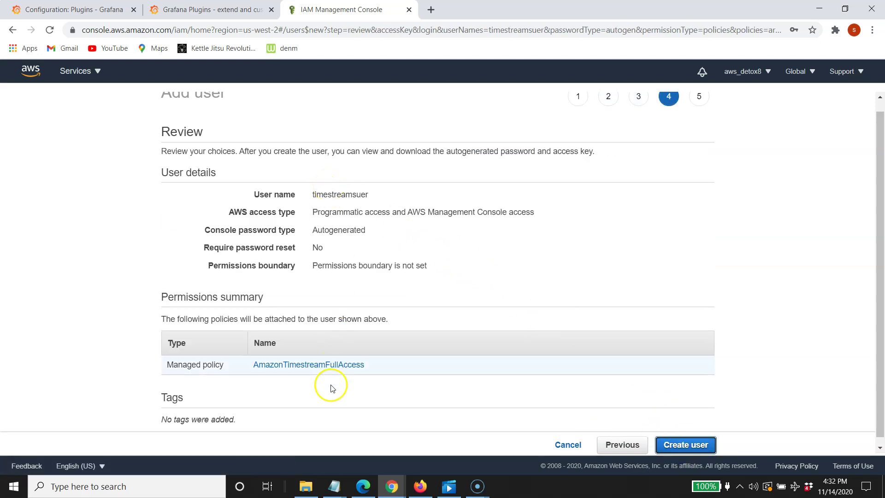
Create the IAM user and copy its access key ID from the Success page.
click(695, 446)
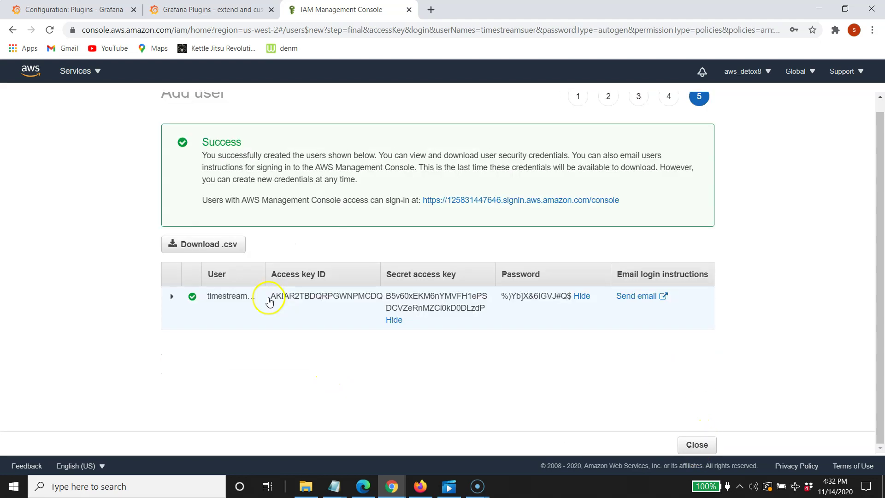
drag(270, 296, 382, 299)
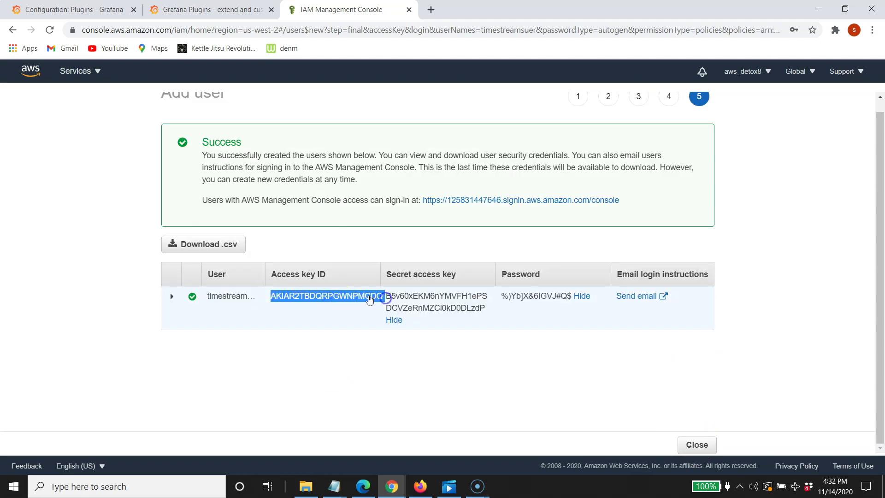
right_click(360, 298)
click(373, 305)
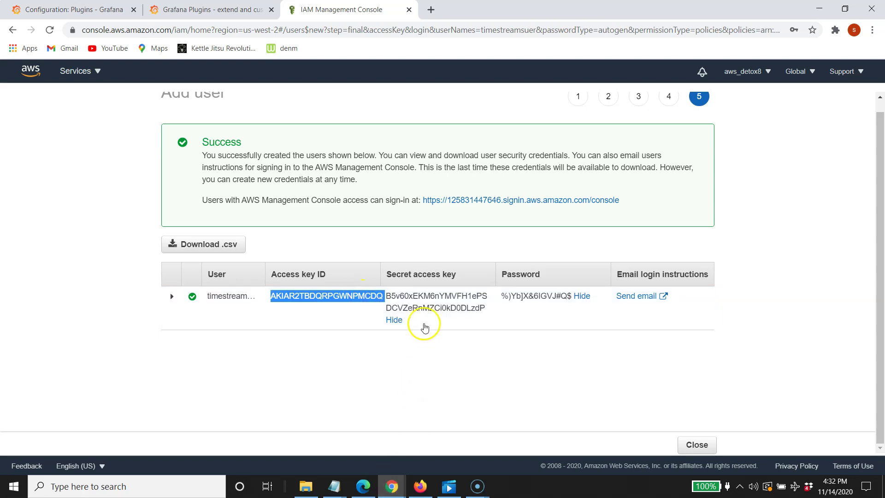
Copy the secret access key into the Notepad note, replacing the old password line.
double_click(388, 297)
right_click(400, 297)
click(413, 304)
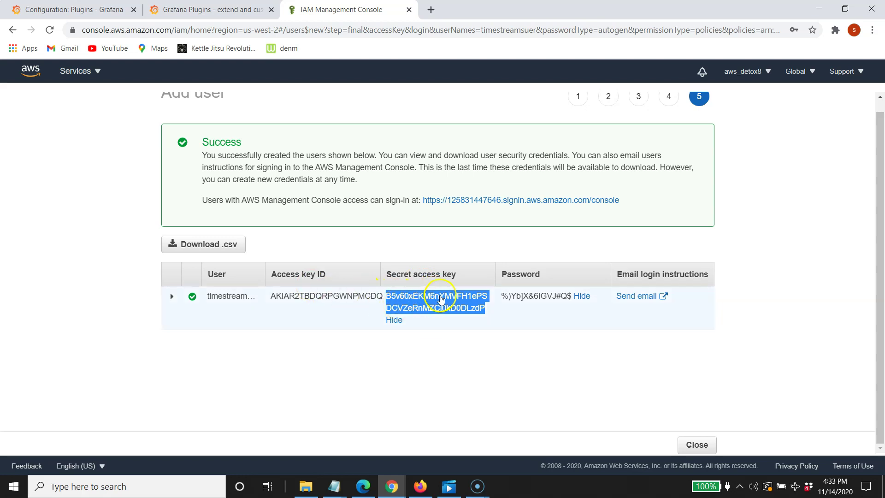
click(339, 480)
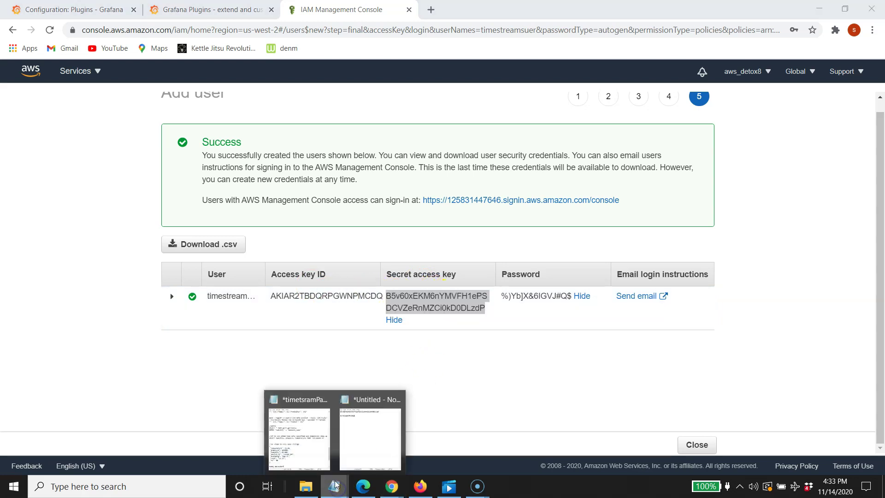
click(371, 433)
drag(400, 127, 300, 138)
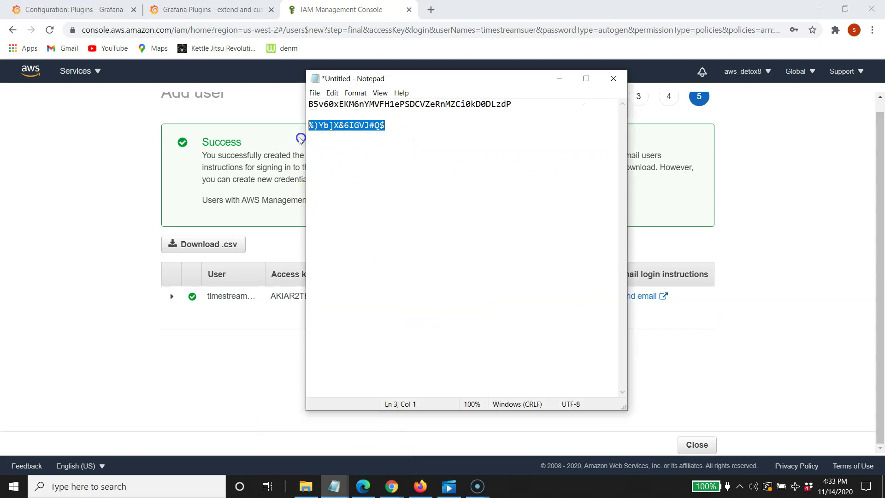
key(ctrl+v)
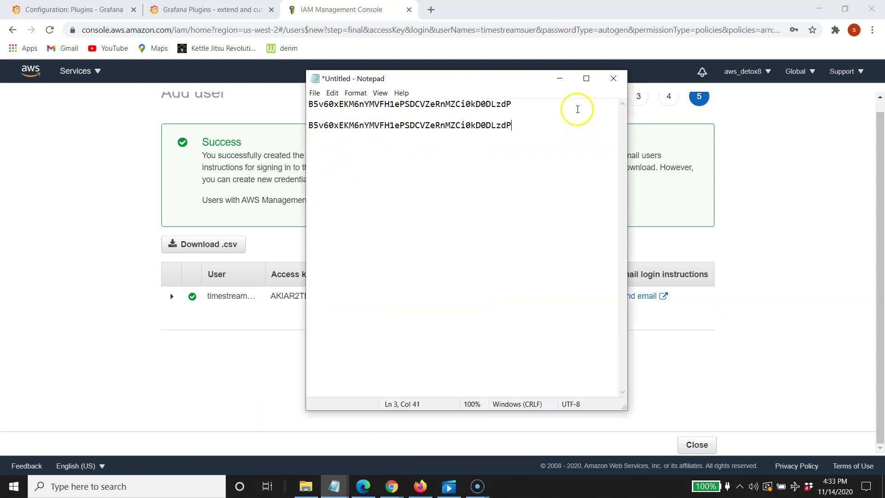
click(559, 79)
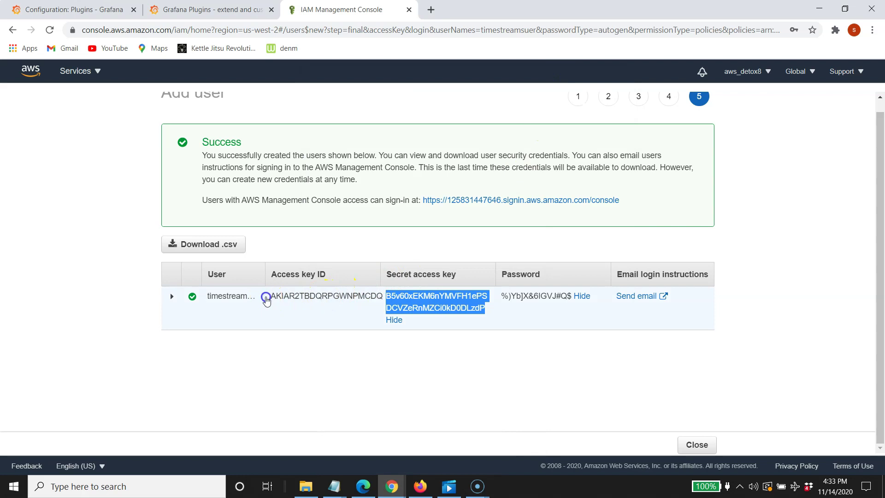
Copy the access key ID into the Notepad note, replacing its first line.
drag(266, 299, 379, 299)
right_click(351, 287)
click(364, 300)
mouse_move(334, 486)
click(399, 435)
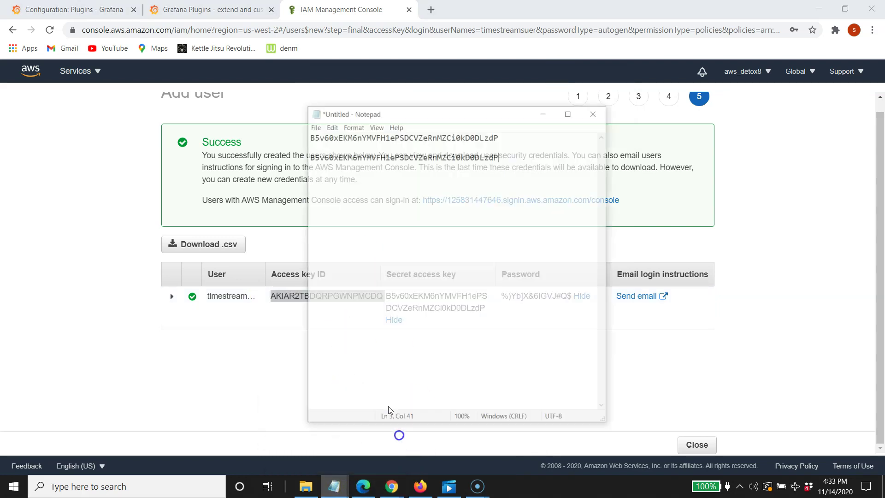
drag(512, 104, 283, 109)
key(ctrl+v)
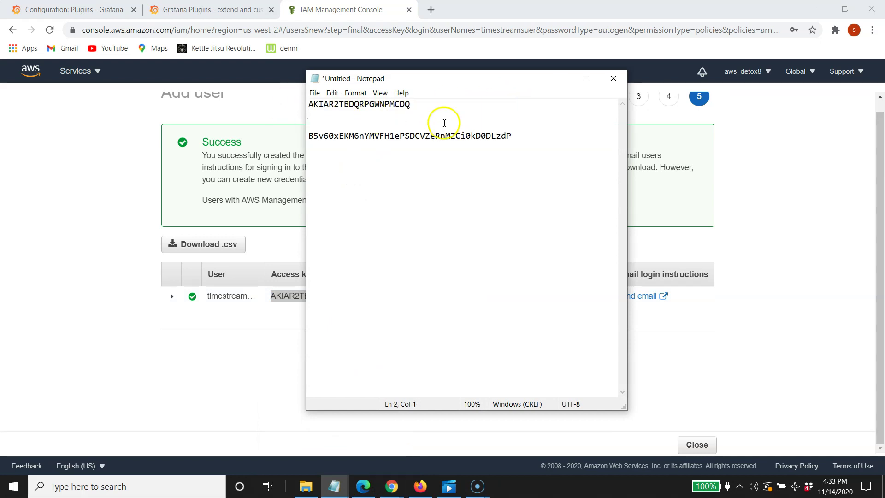
click(559, 78)
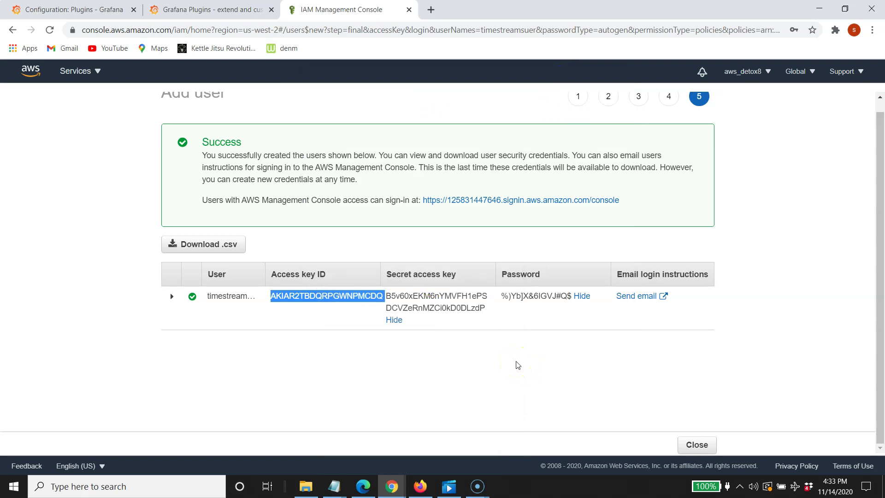
Back in Grafana, open the Amazon Timestream entry under Configuration > Data Sources.
click(78, 14)
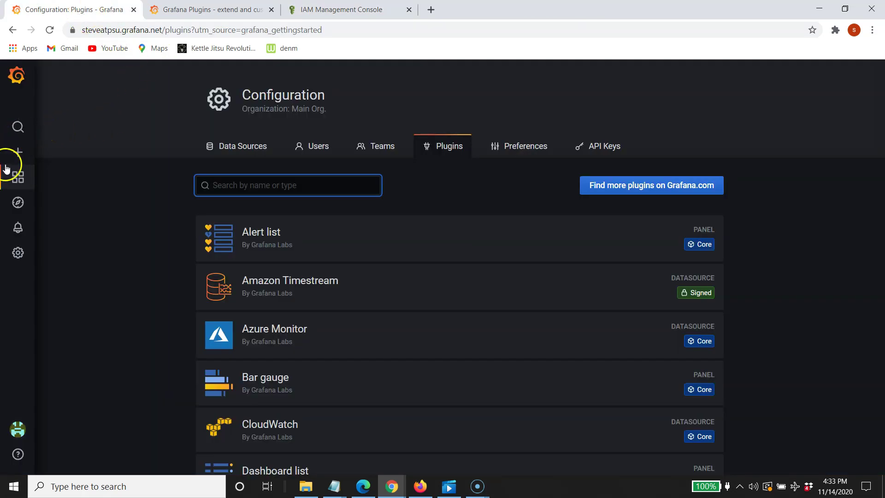
mouse_move(24, 156)
click(24, 184)
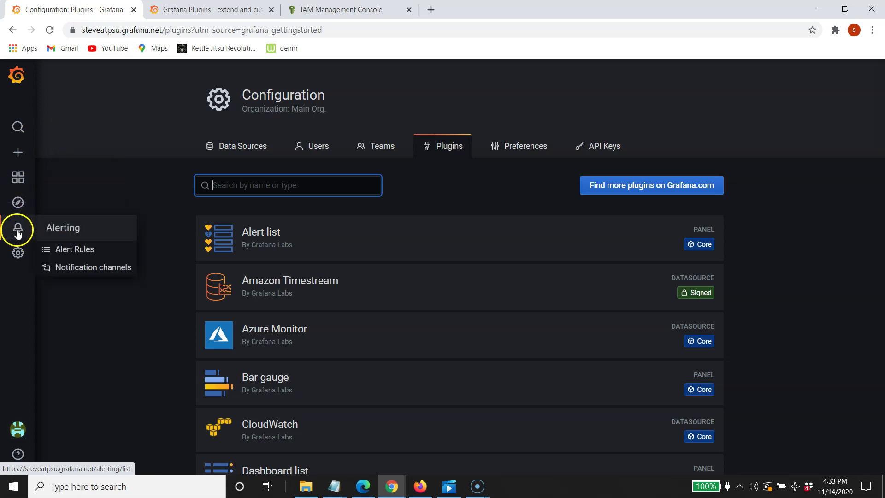
mouse_move(19, 265)
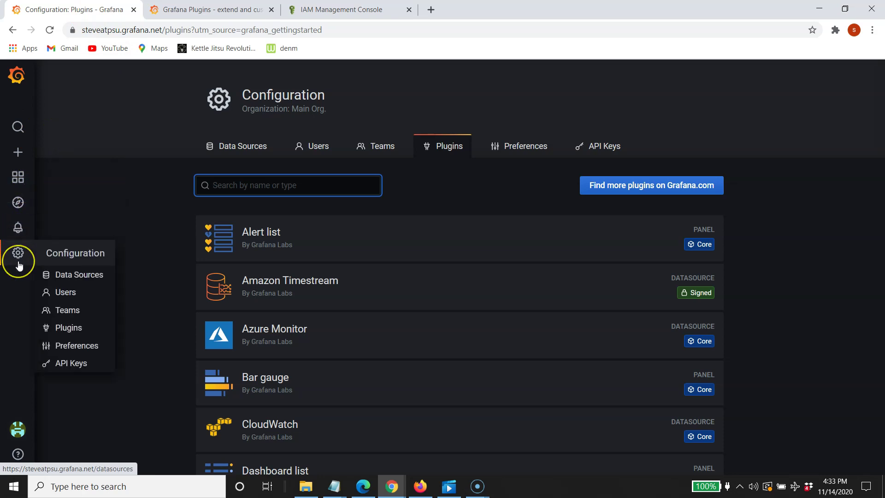
click(88, 275)
click(309, 276)
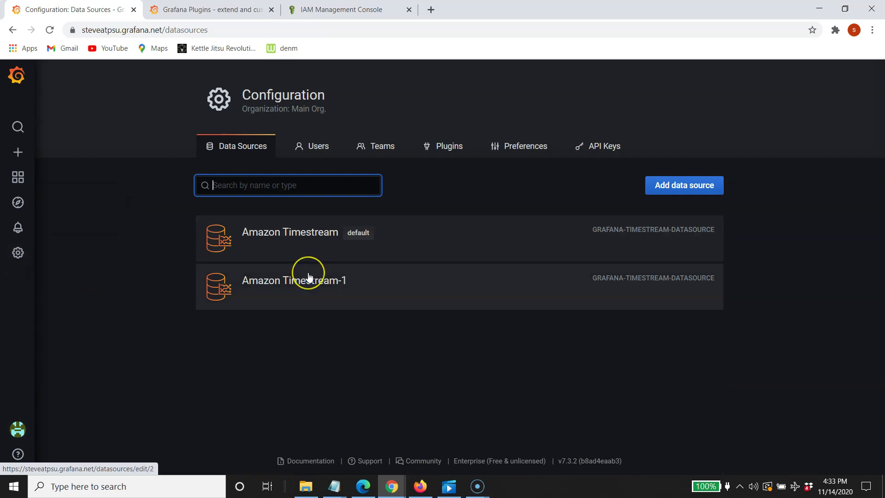
click(310, 242)
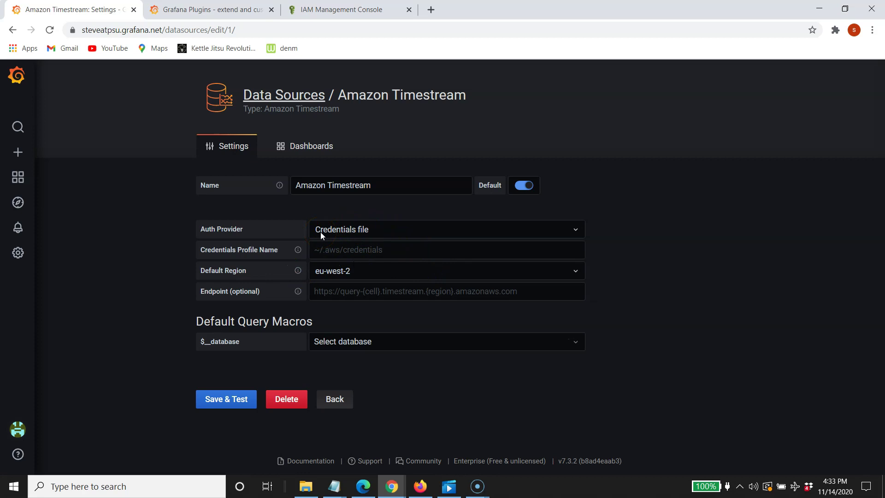
Switch auth to Access & secret key and paste the access key ID from Notepad.
click(566, 230)
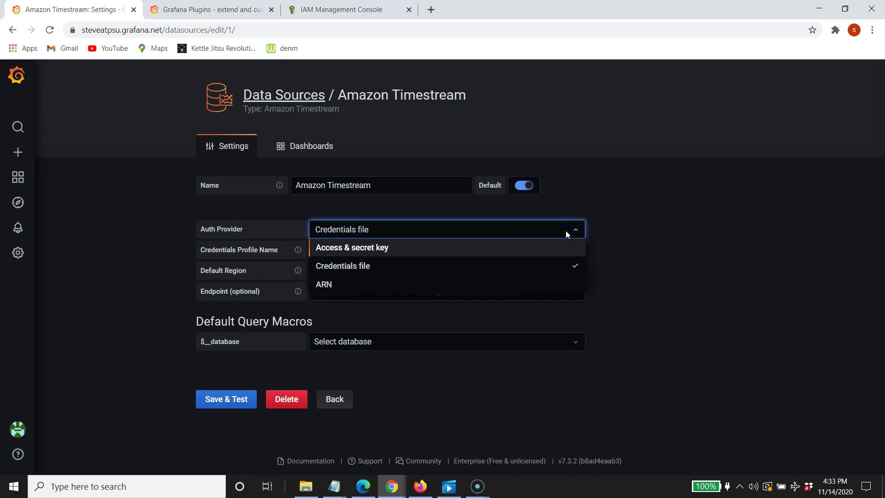
click(355, 250)
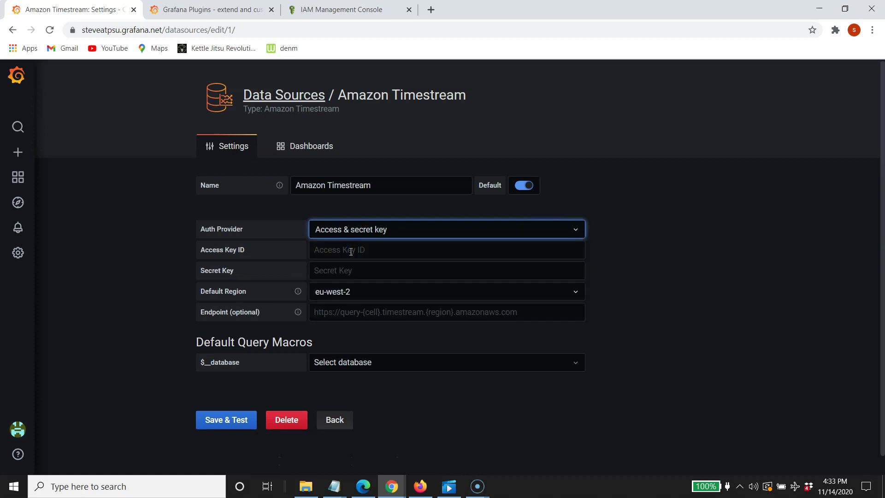
click(348, 251)
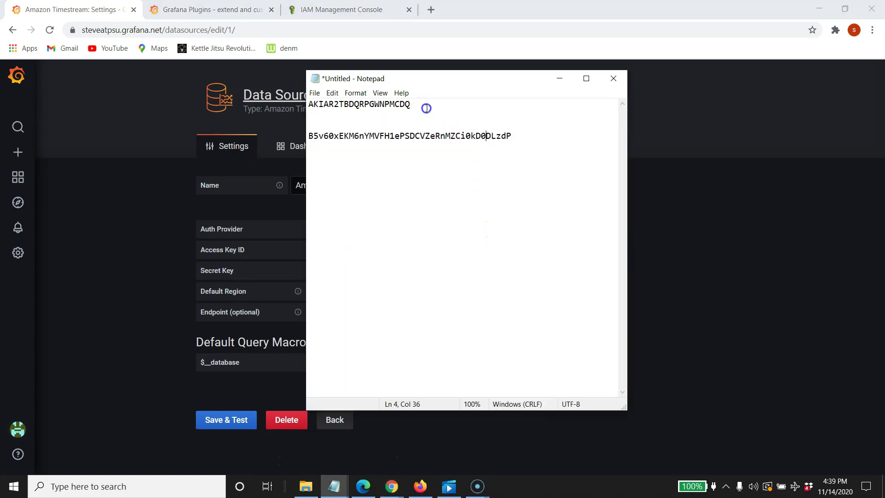
click(303, 115)
drag(303, 115, 308, 105)
right_click(331, 103)
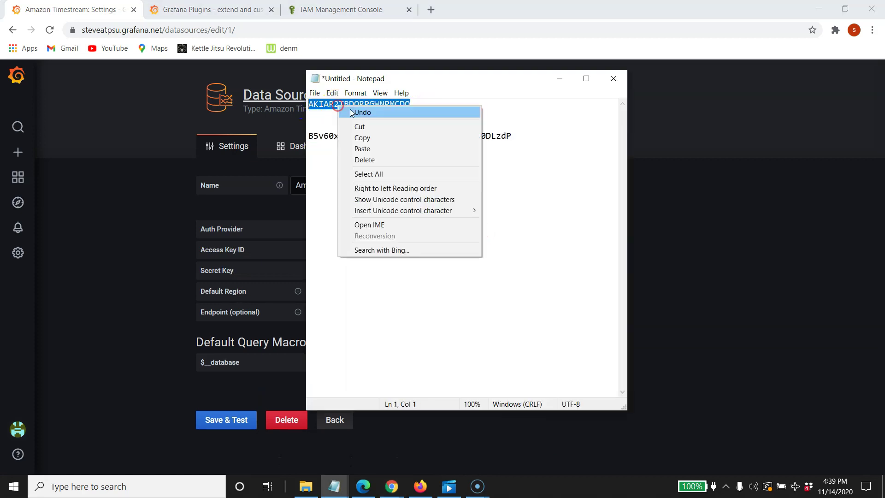
click(364, 135)
click(560, 79)
click(345, 251)
right_click(347, 251)
click(375, 342)
Paste the secret access key from Notepad into the Secret Key field.
mouse_move(335, 486)
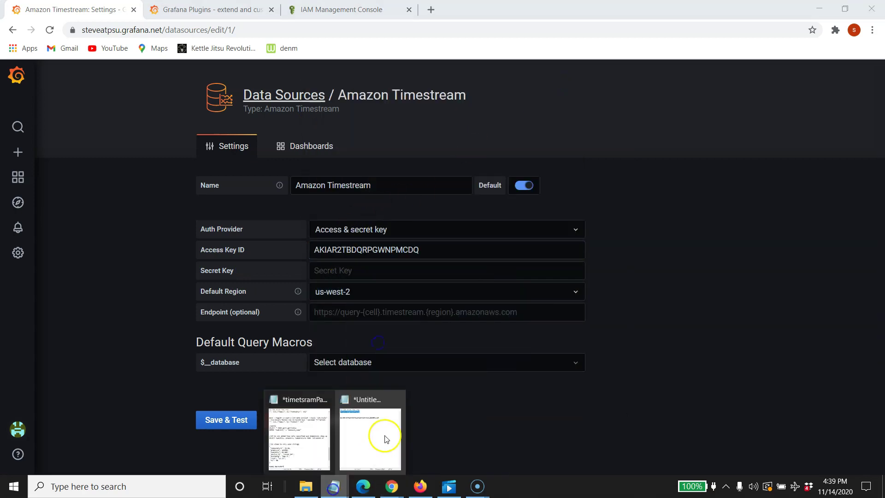
click(391, 424)
drag(530, 138, 302, 138)
right_click(339, 134)
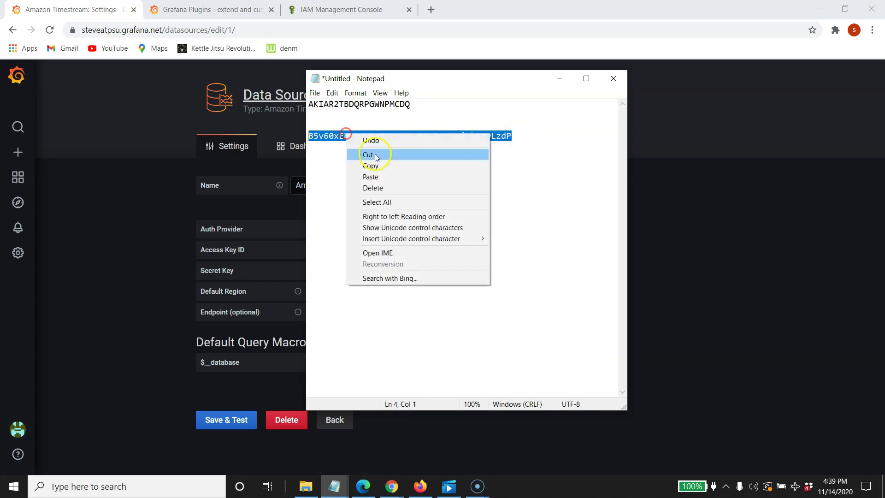
click(373, 166)
click(560, 79)
click(346, 271)
right_click(347, 270)
click(376, 361)
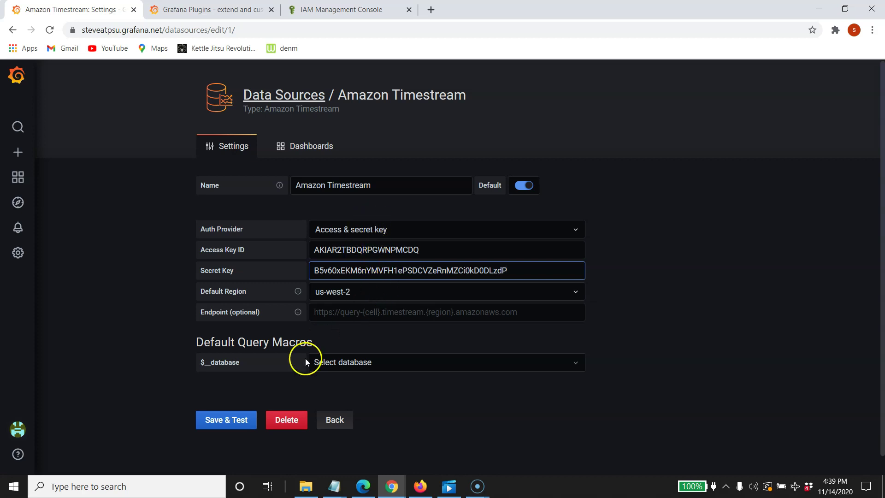
Save & Test the data source in us-west-2, getting Connection success.
click(238, 425)
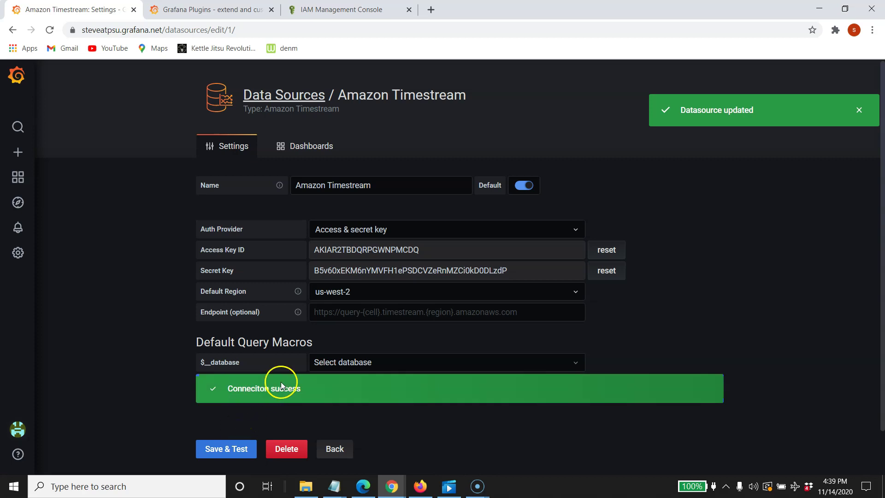
click(491, 369)
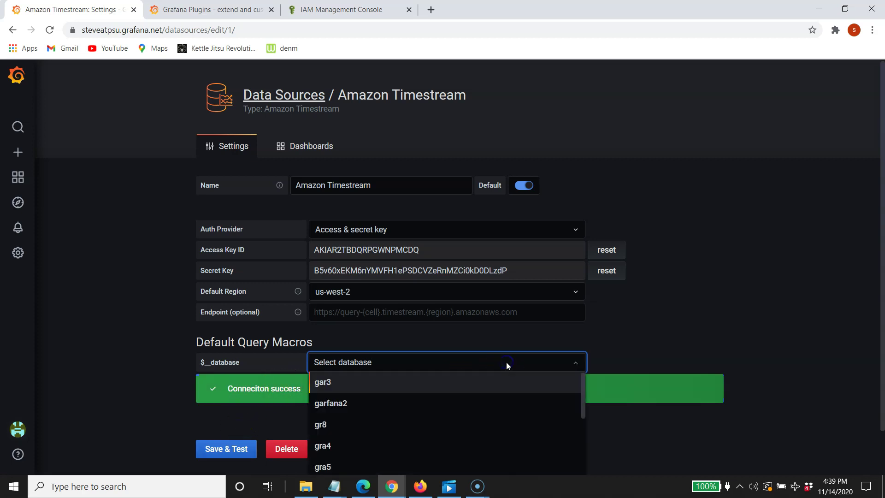
scroll(491, 366, down, 1)
Set default database timestreabdb8 and table mytimestreamtable8, save, and leave the measure unset.
scroll(458, 338, down, 3)
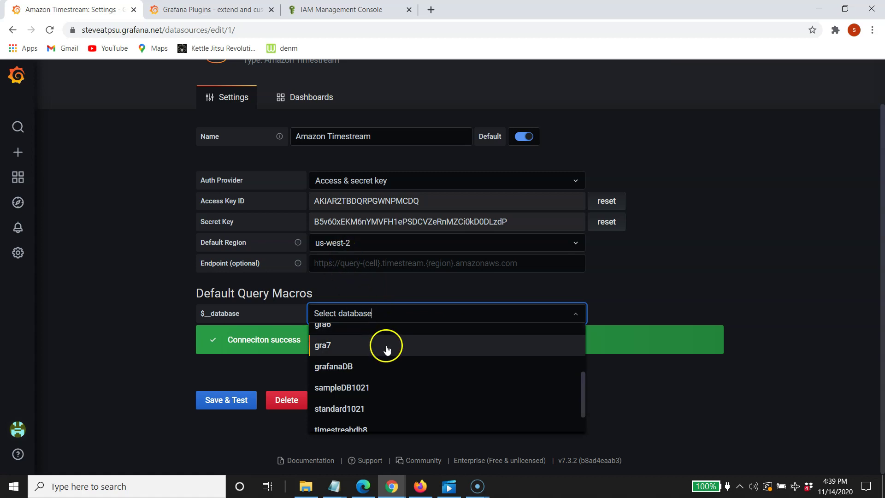
scroll(421, 360, down, 1)
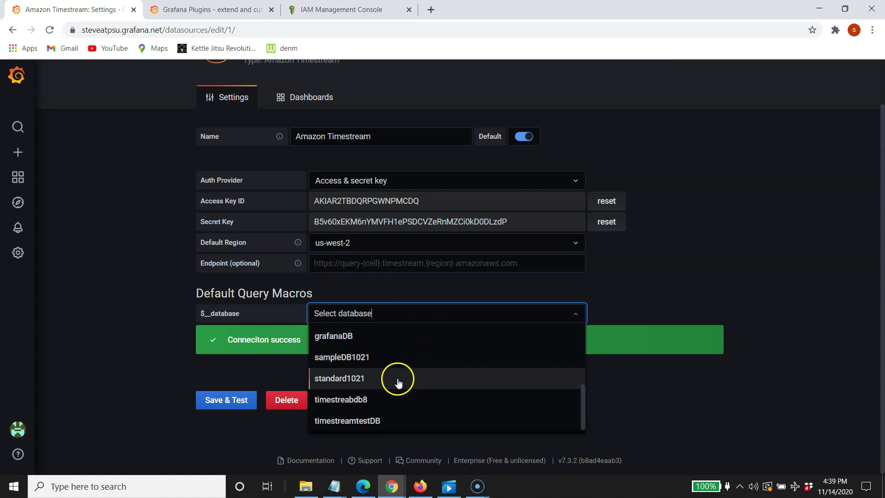
click(347, 400)
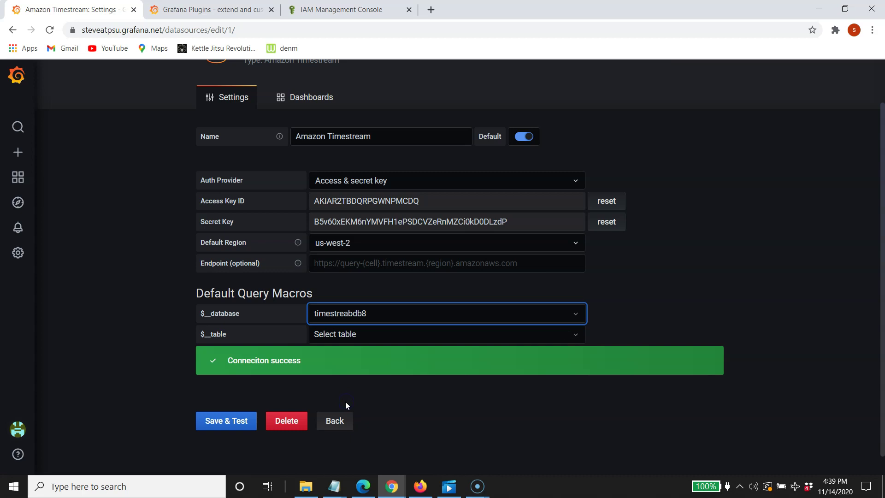
click(341, 335)
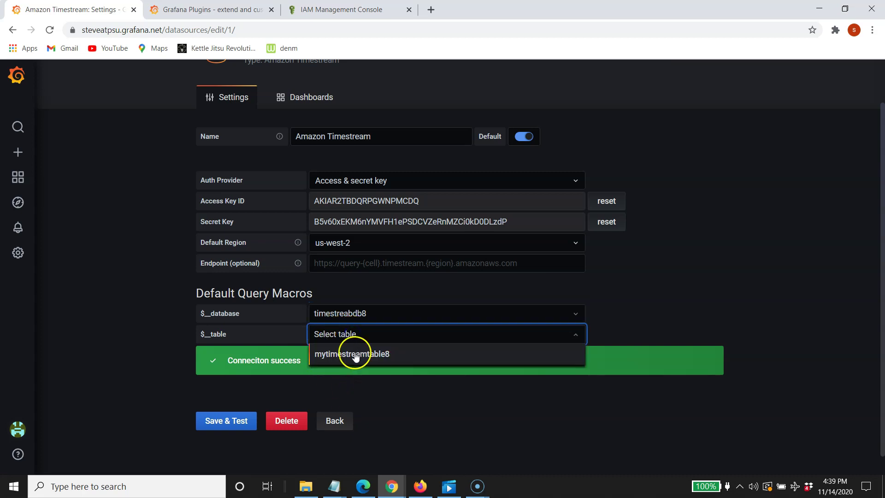
click(355, 353)
scroll(461, 369, down, 2)
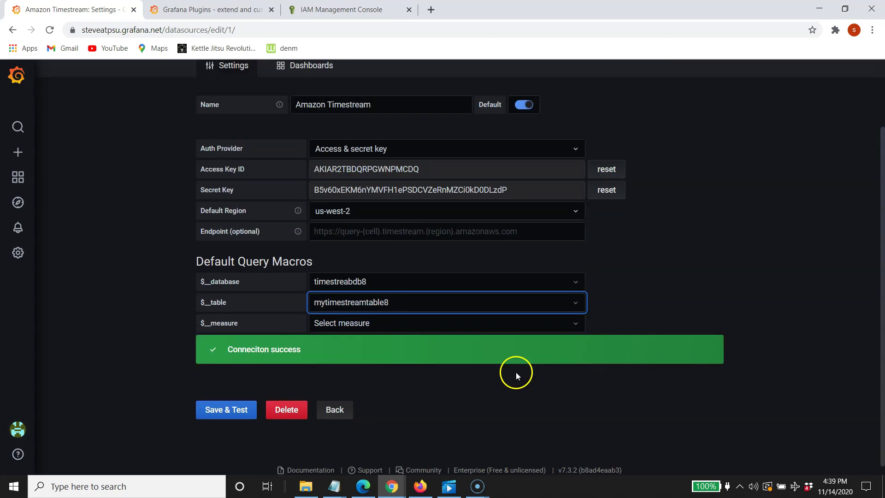
click(216, 400)
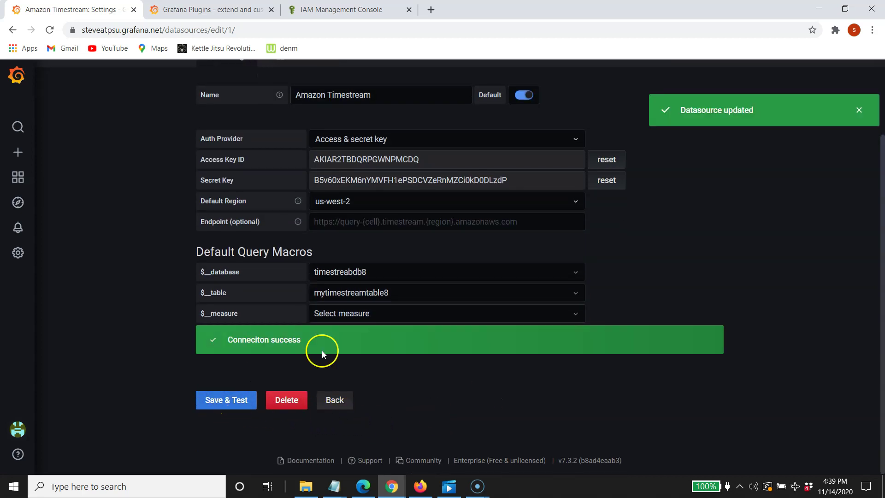
click(377, 314)
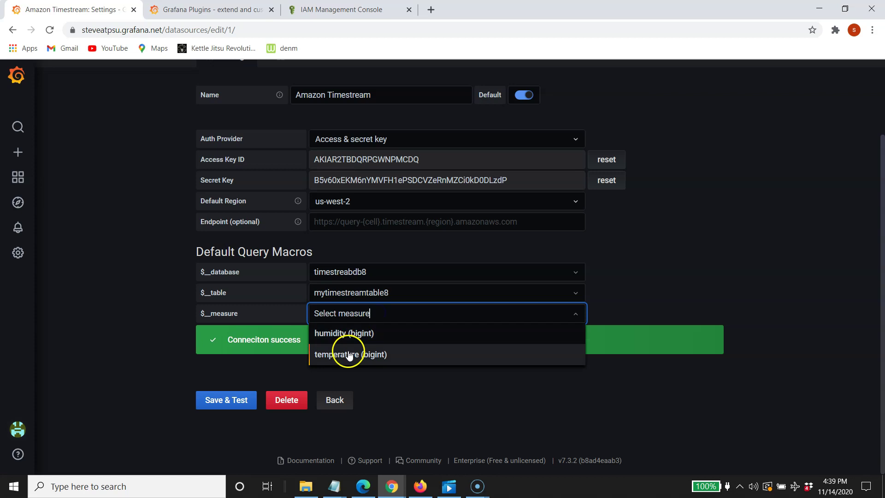
click(639, 321)
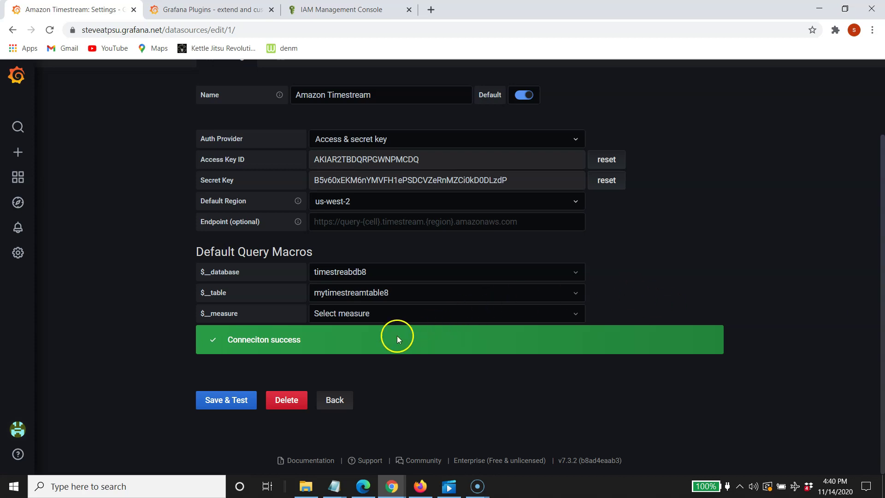
Start a new dashboard and add a new panel to it.
mouse_move(17, 156)
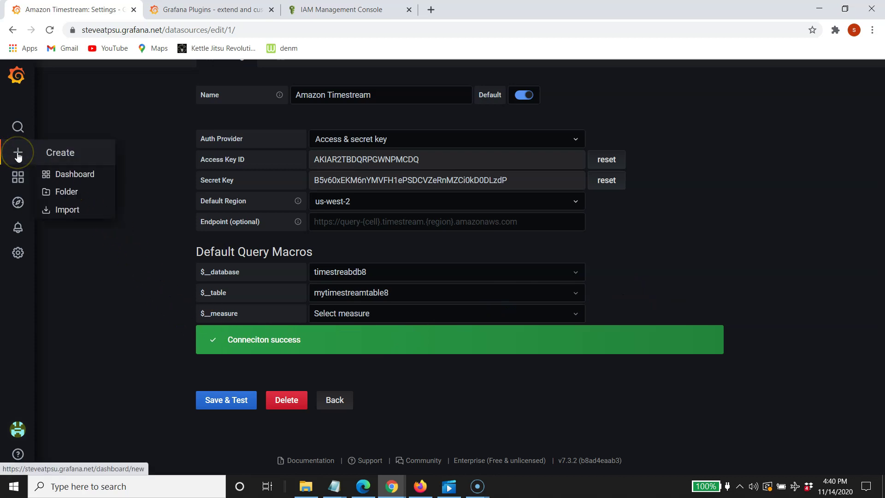
click(70, 178)
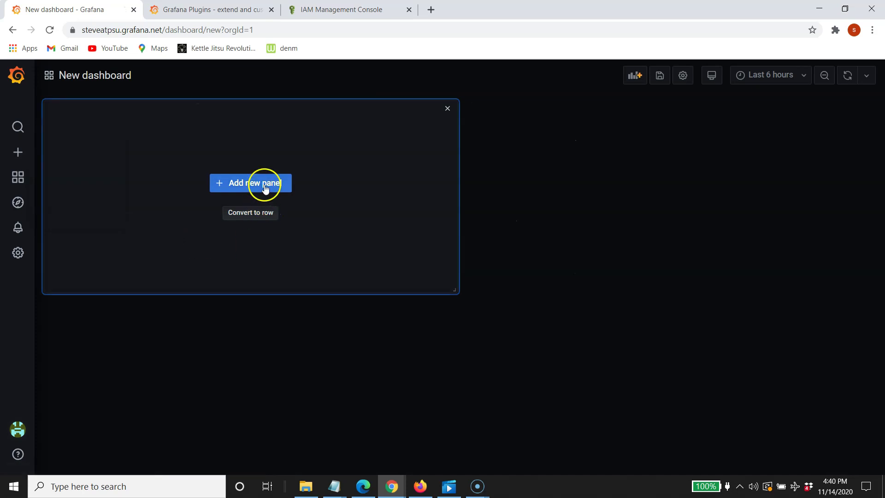
click(267, 184)
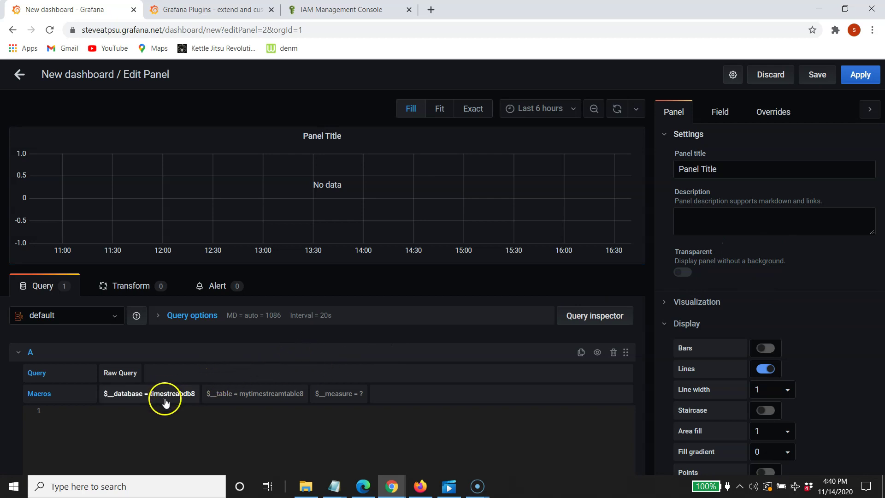
click(236, 395)
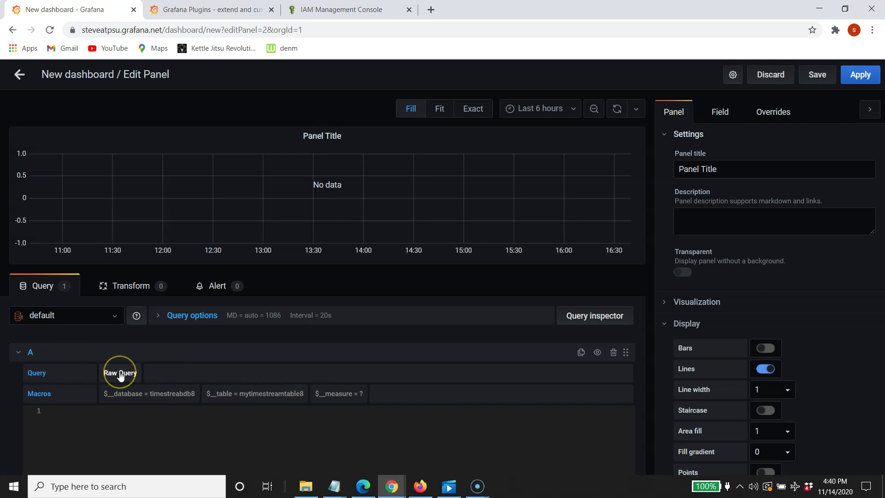
Insert the 'First 10 rows' sample query and read the value at the graph's spike.
click(135, 373)
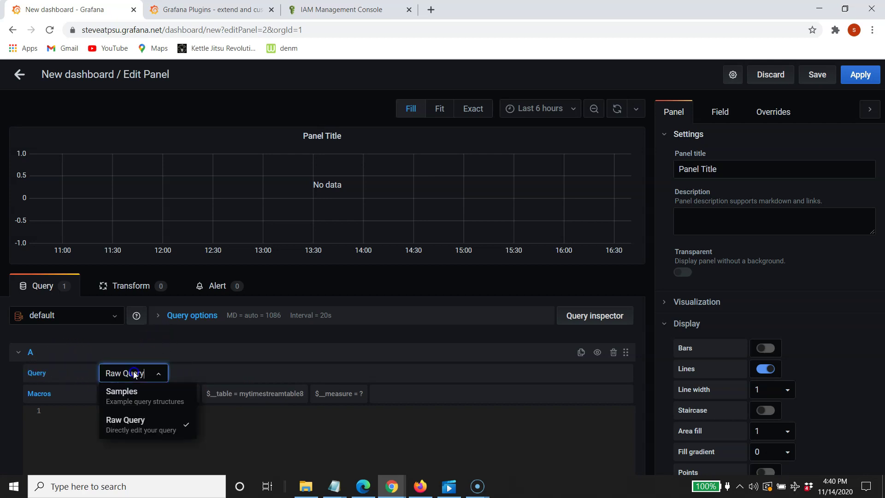
click(124, 393)
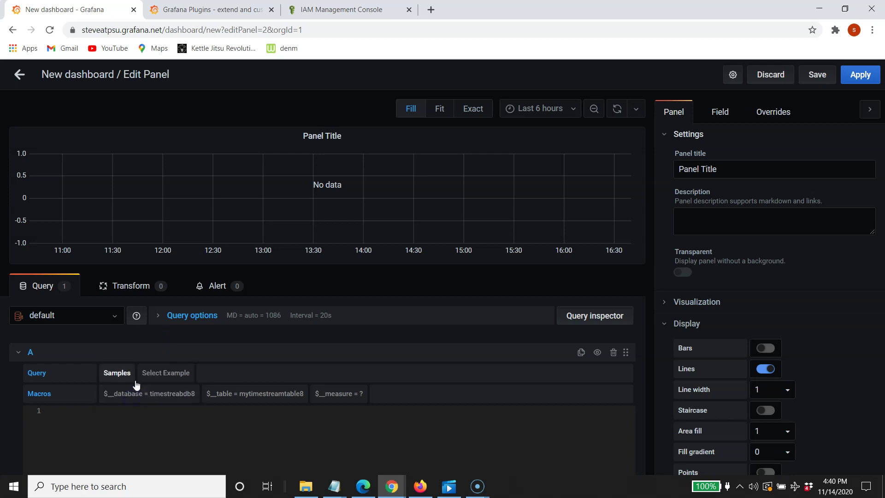
click(154, 369)
scroll(226, 351, down, 2)
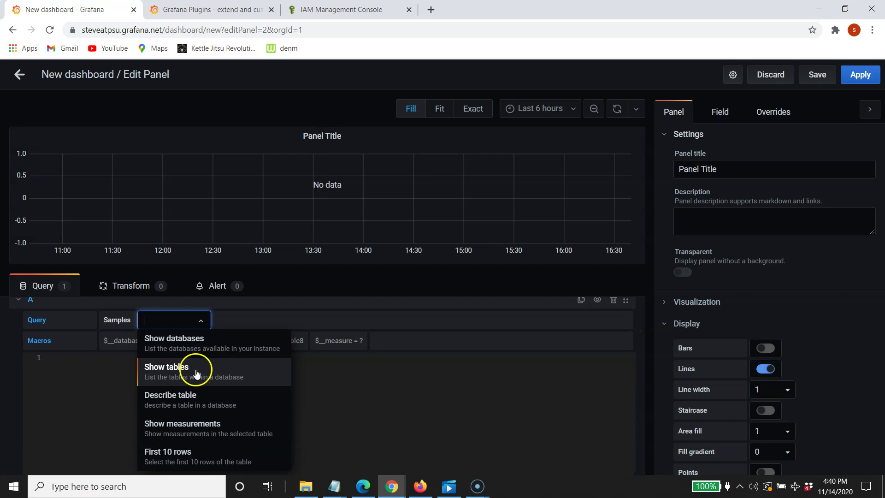
scroll(240, 382, down, 2)
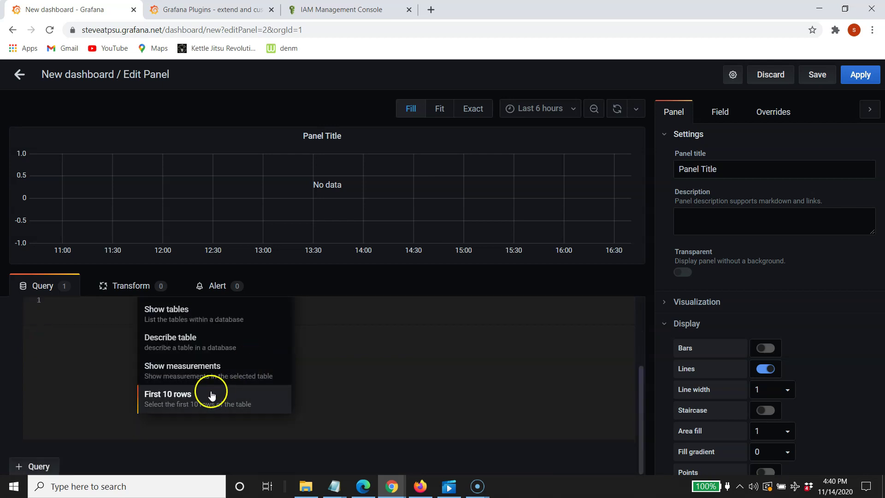
click(177, 396)
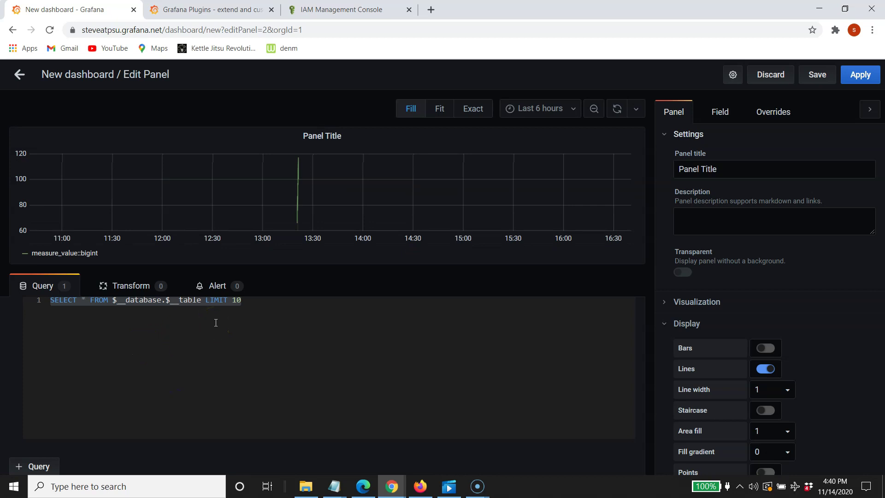
click(265, 258)
Replace the query with the Show measurements sample and view its humidity and temperature bigint rows as a table.
key(BackSpace)
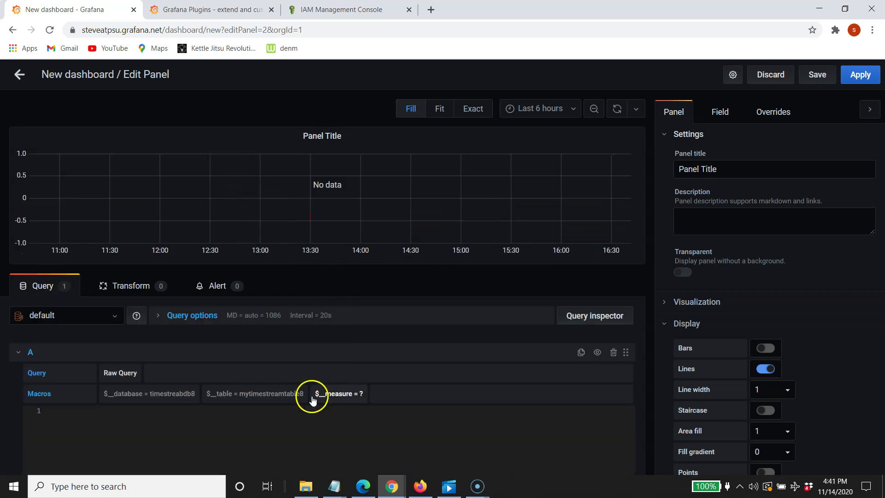
click(129, 371)
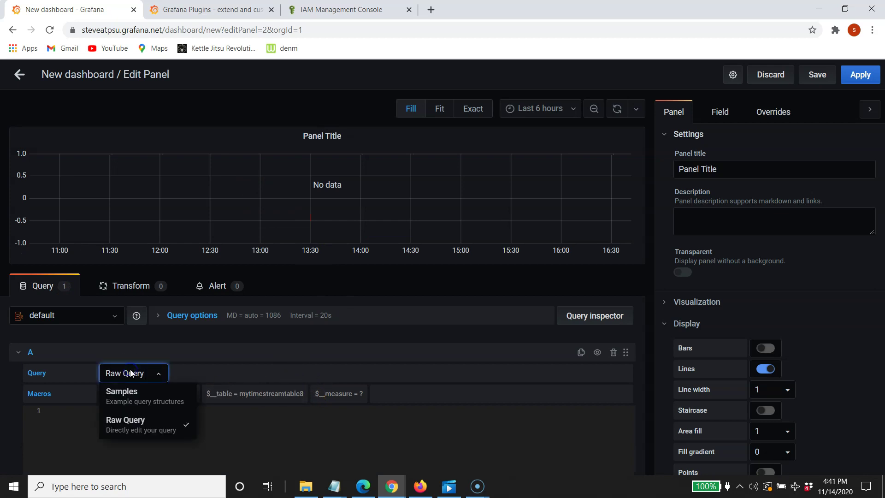
click(145, 397)
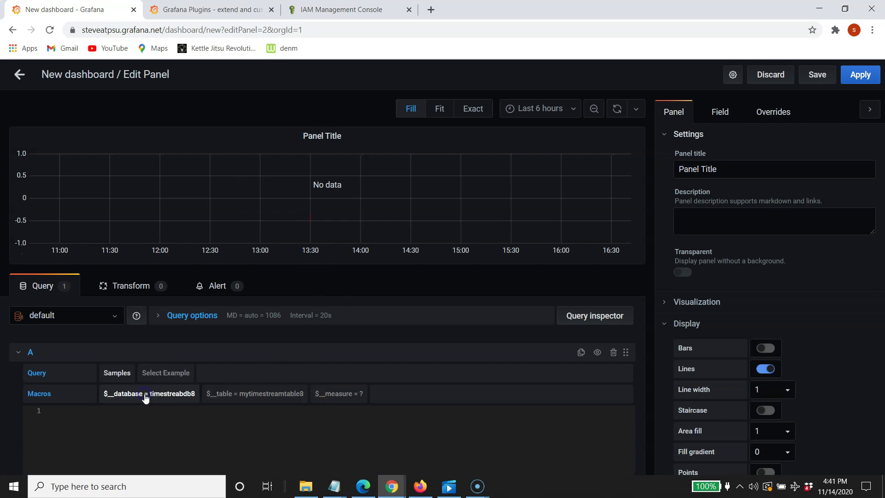
click(181, 377)
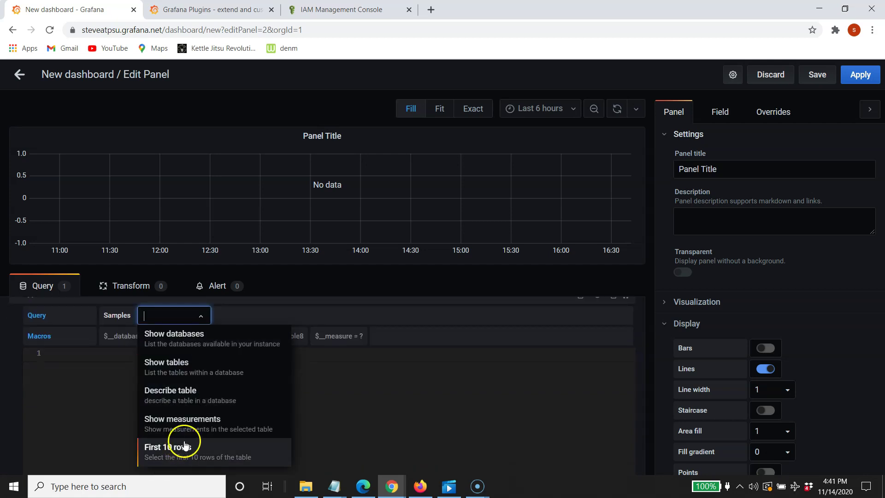
click(204, 421)
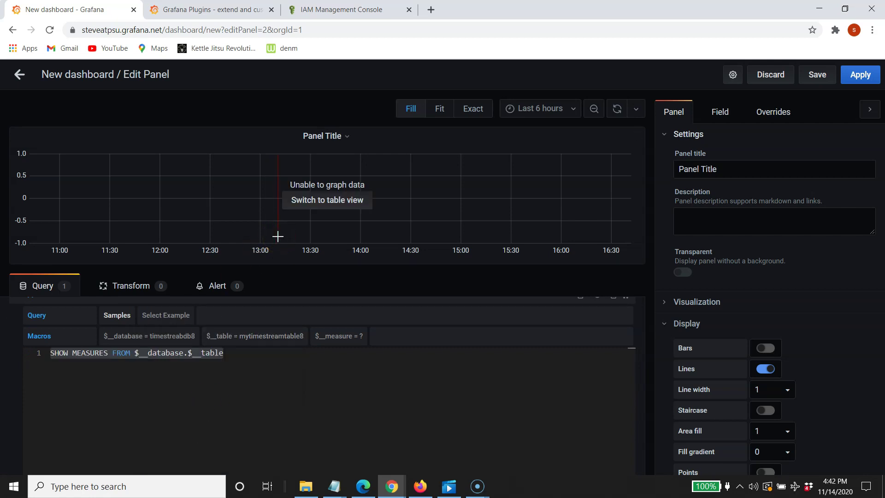
click(328, 200)
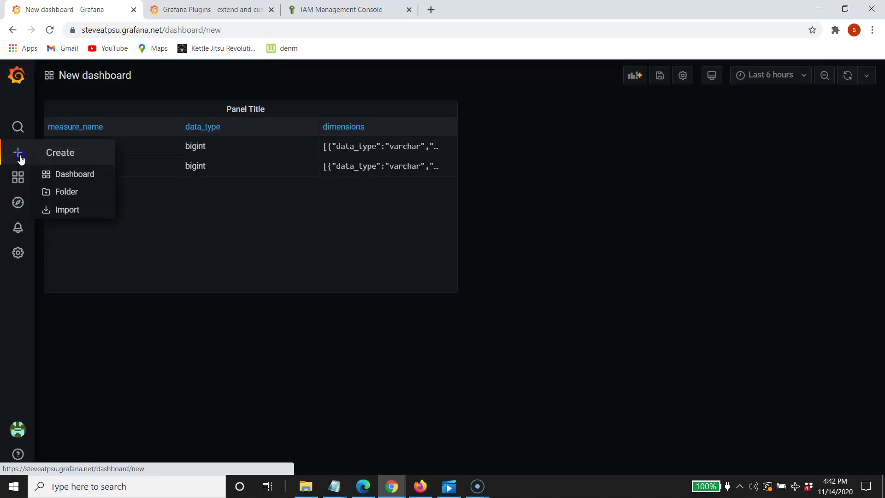
Paste the two-line raw SQL selecting humidity or temperature measure_name rows into the new panel's query editor.
click(121, 302)
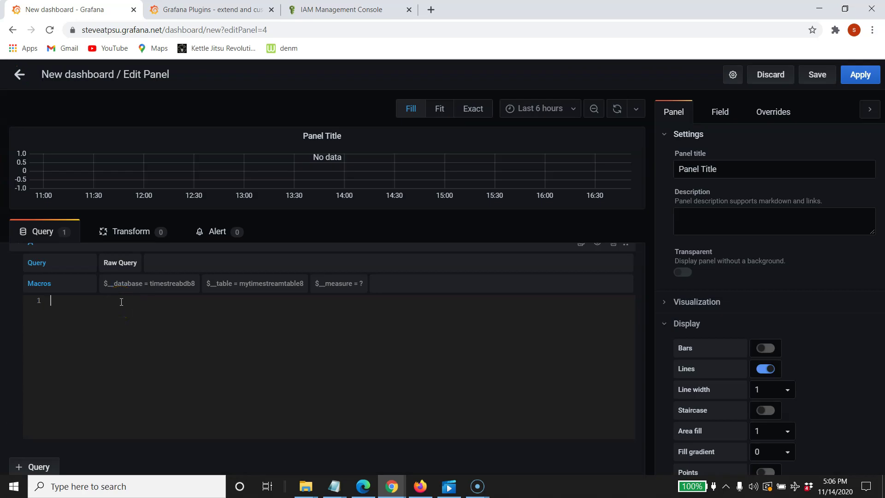
text(SELECT * FROM $__database.$__table WHERE 'humidity' = "measure_name" OR 'temperature' = "measure_name")
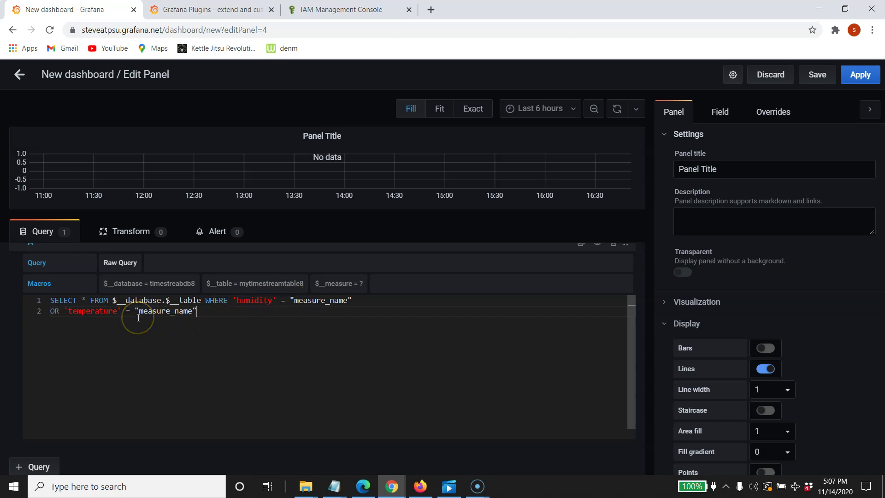
mouse_move(391, 487)
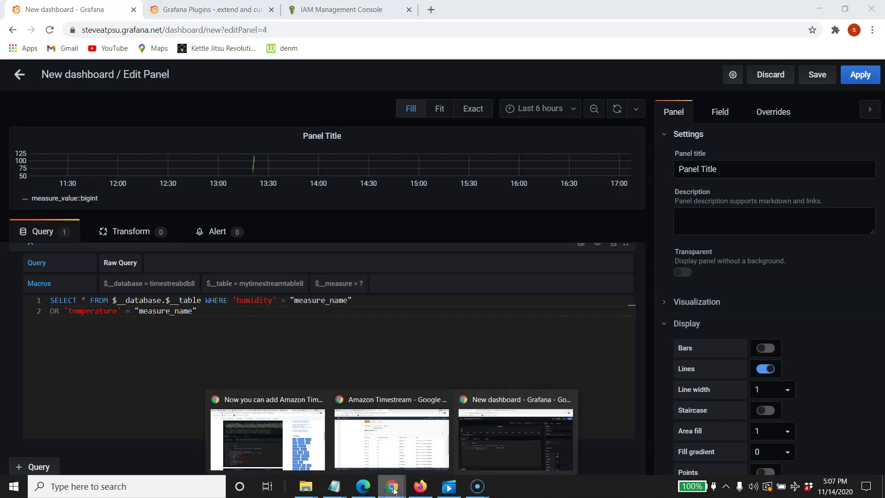
click(392, 436)
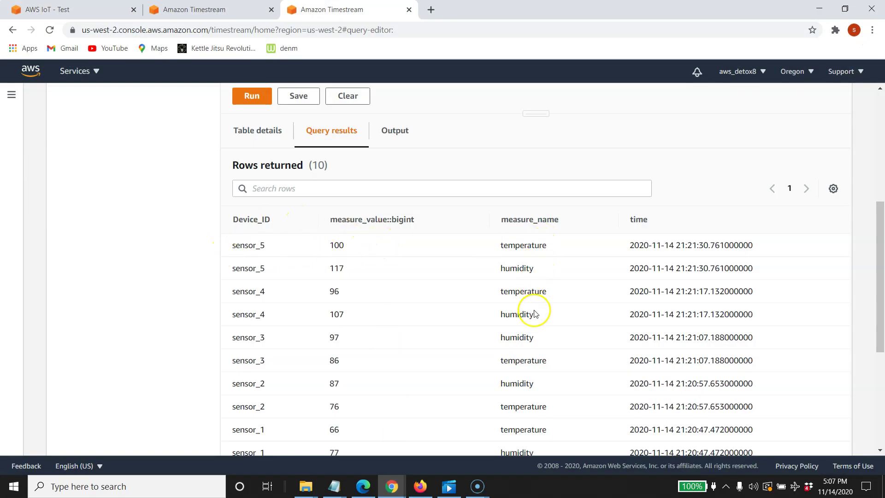
click(820, 9)
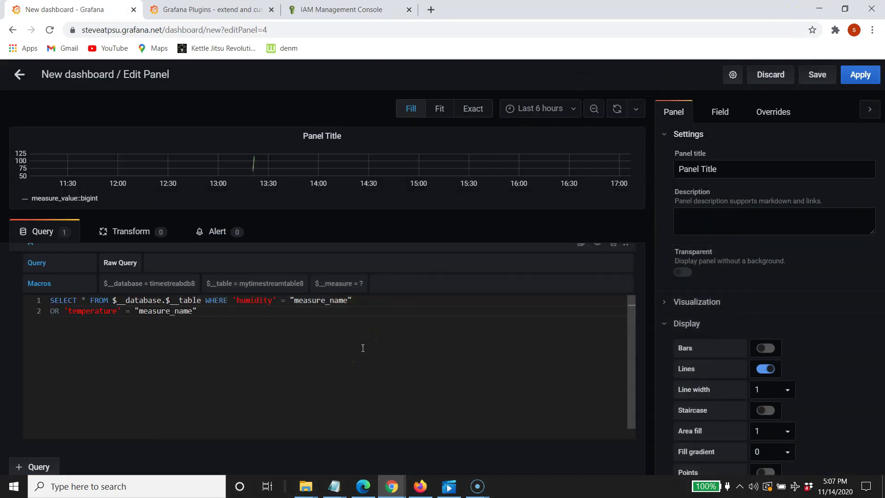
Enlarge the graph preview and zoom the time range to the data, 13:20:47–13:21:30 on 2020-11-14.
mouse_move(257, 178)
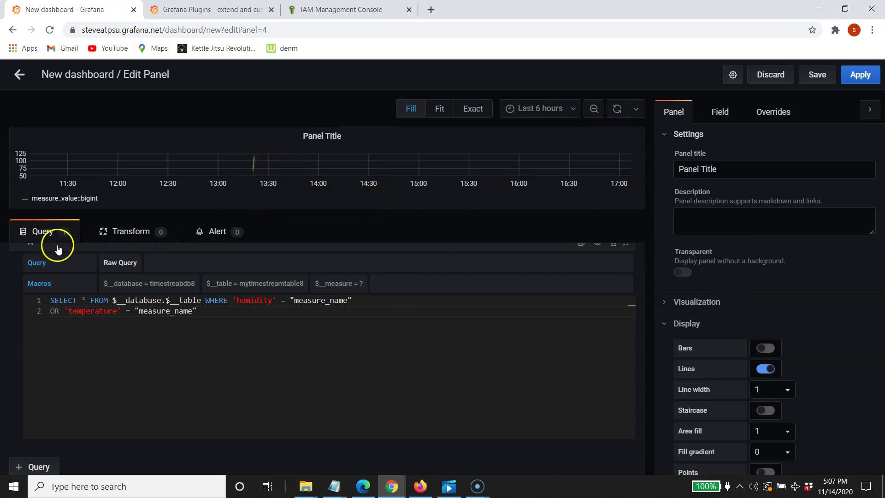
mouse_move(225, 184)
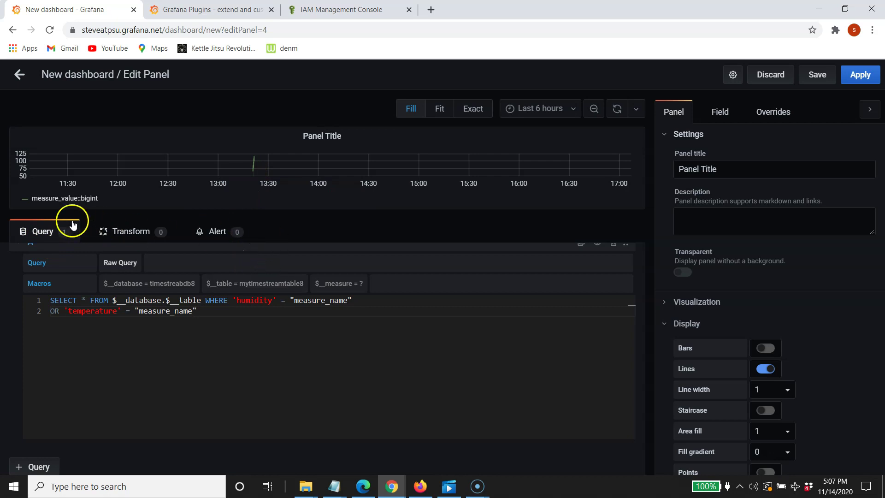
drag(71, 217, 75, 263)
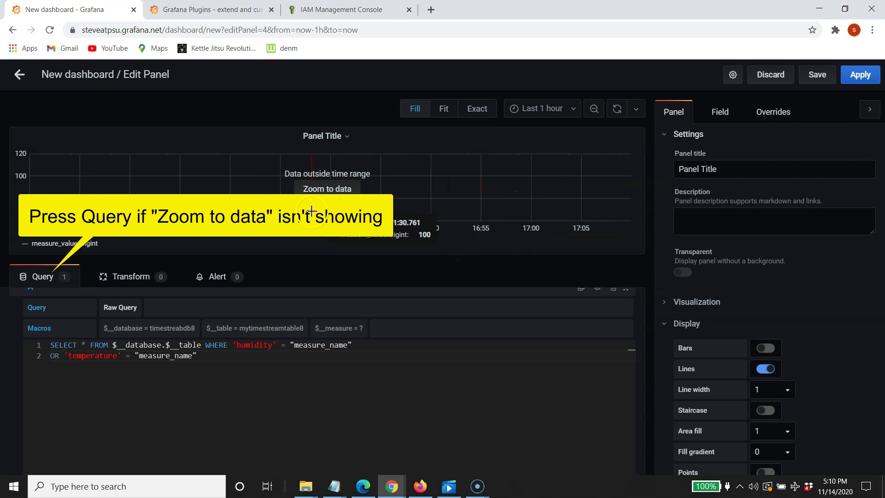
click(331, 196)
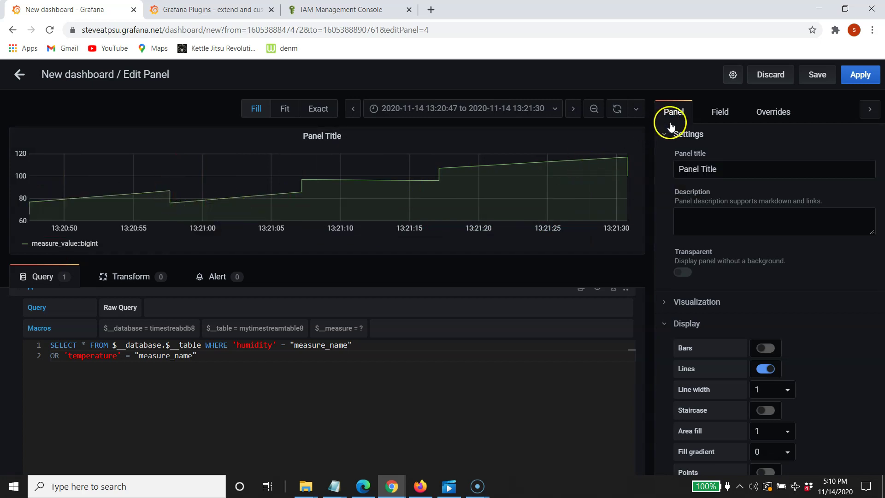
scroll(704, 227, down, 1)
scroll(704, 228, down, 2)
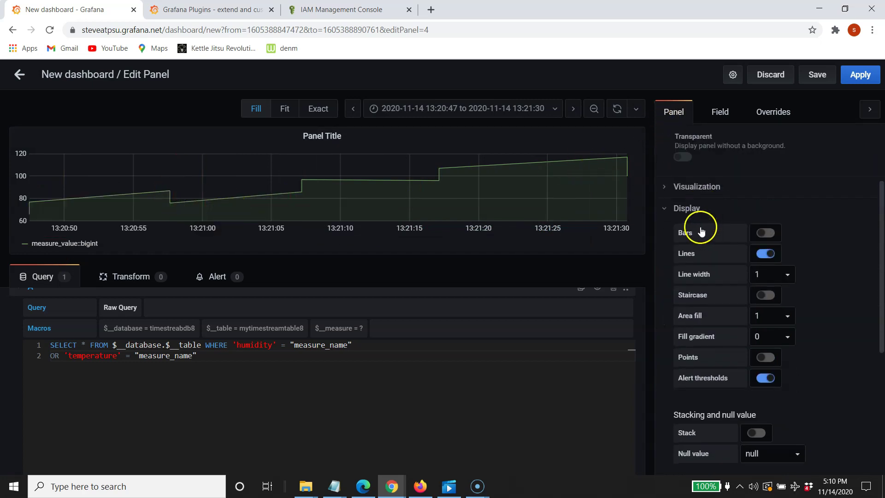
click(665, 187)
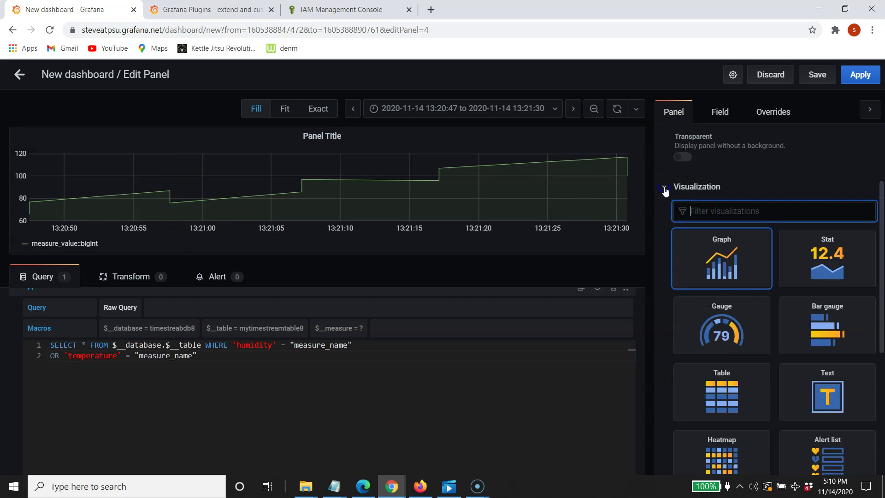
click(827, 258)
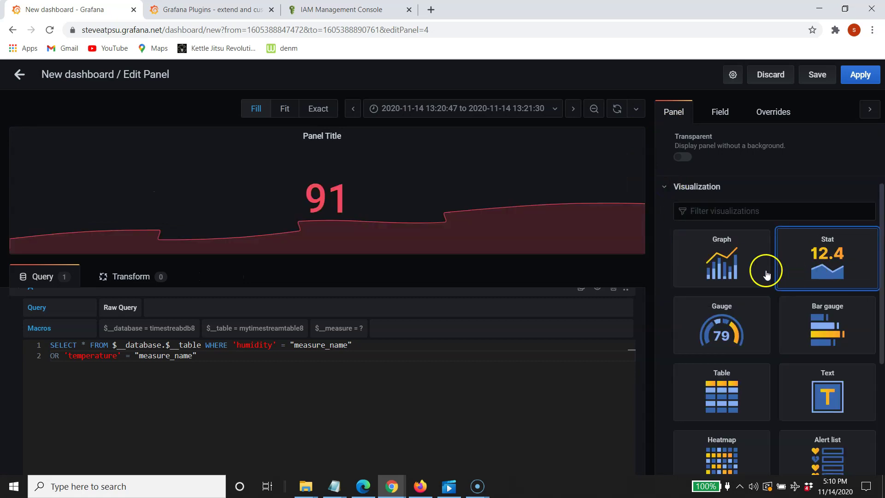
click(807, 325)
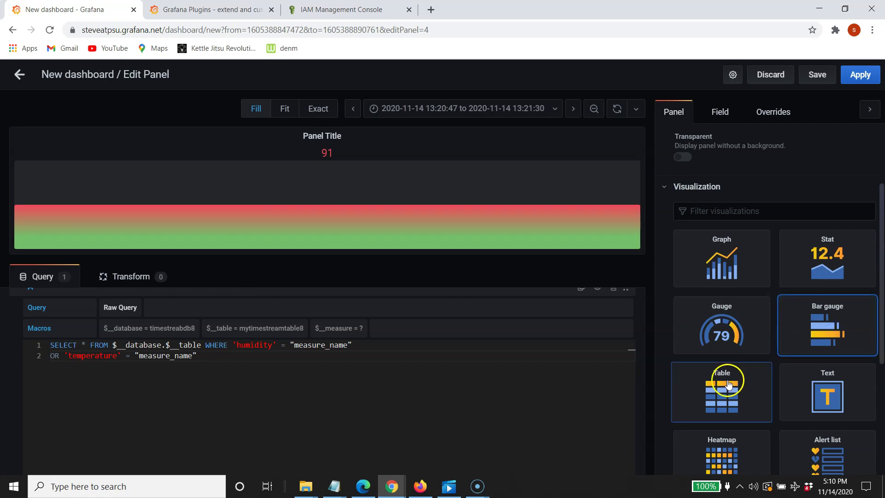
click(812, 379)
click(719, 266)
scroll(722, 259, down, 8)
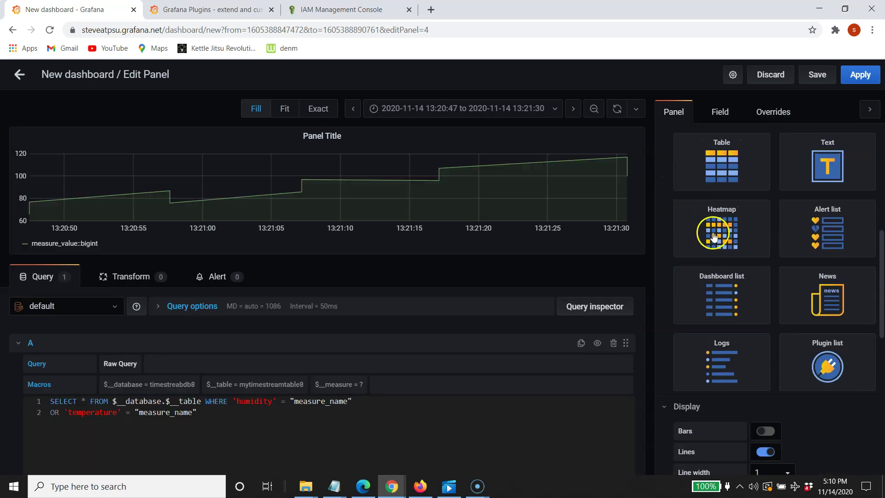
click(769, 259)
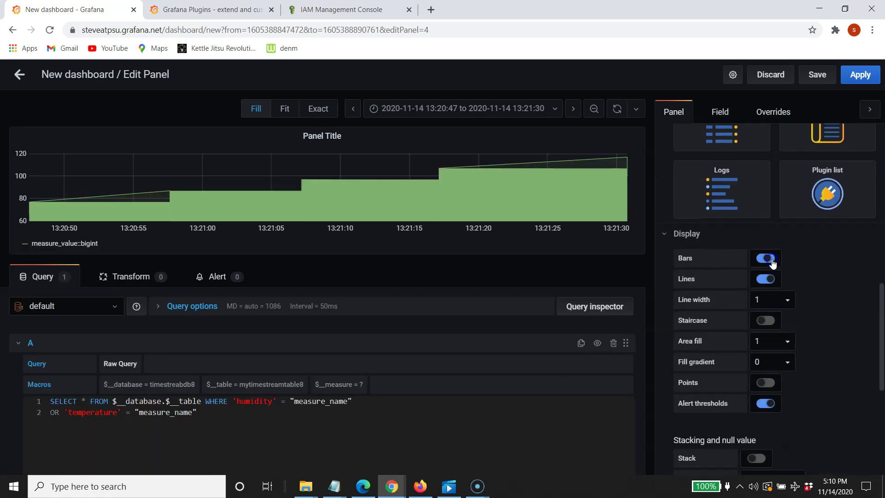
click(766, 261)
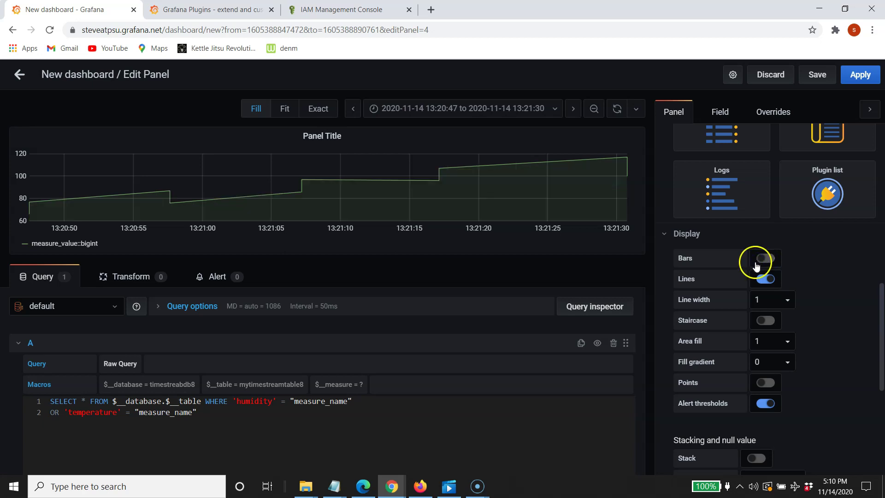
scroll(791, 328, down, 3)
scroll(791, 328, down, 3)
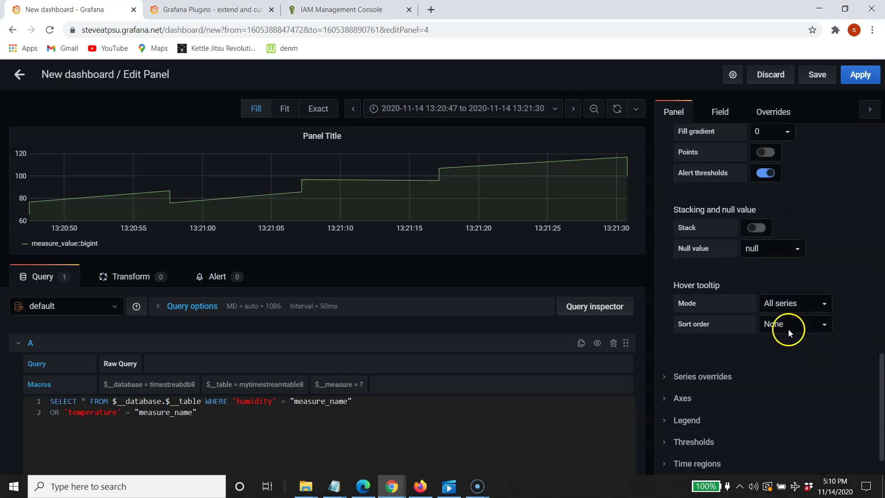
scroll(738, 362, up, 4)
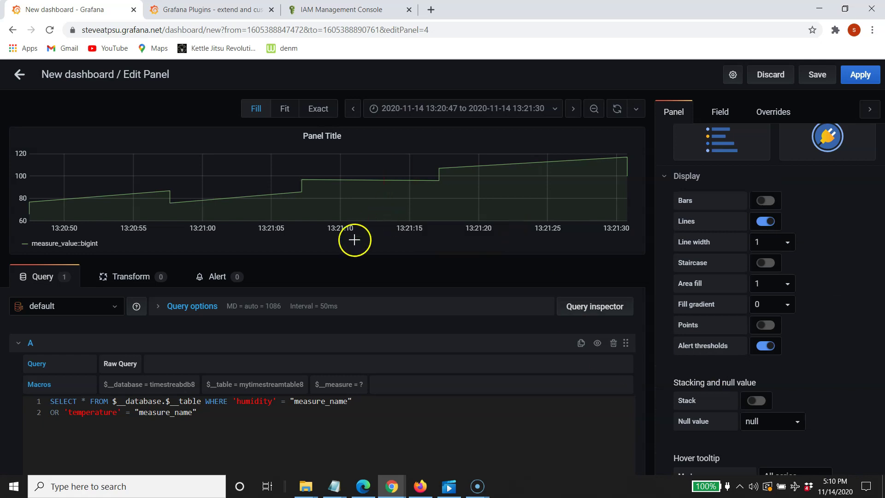
scroll(700, 212, up, 5)
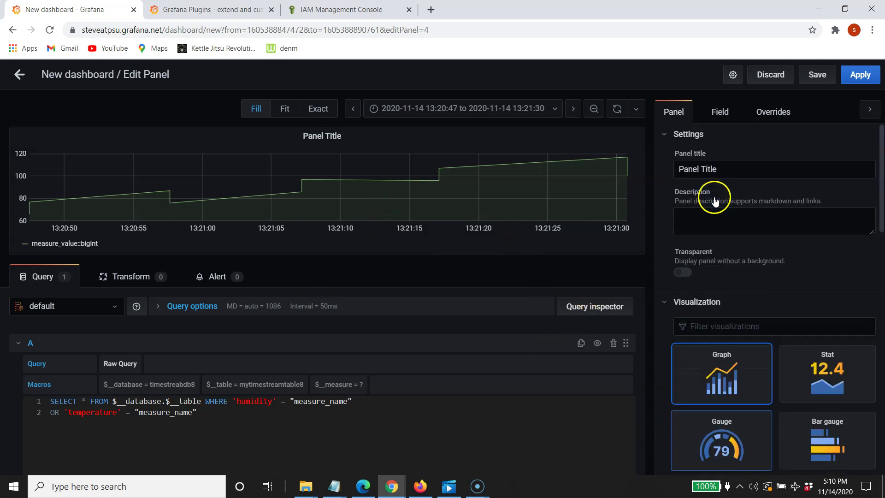
mouse_move(306, 181)
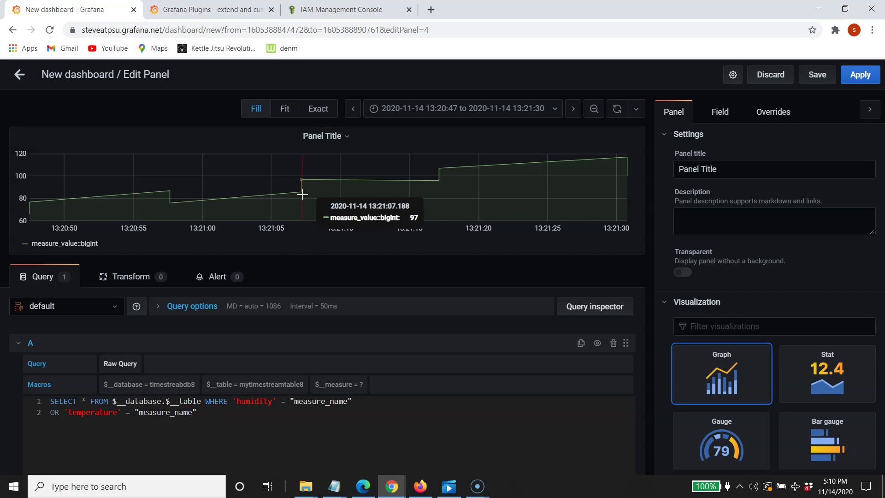
click(221, 419)
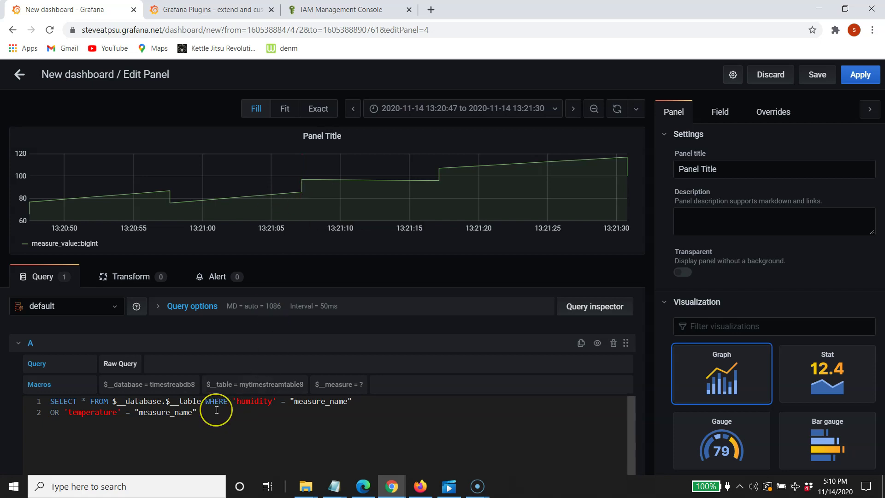